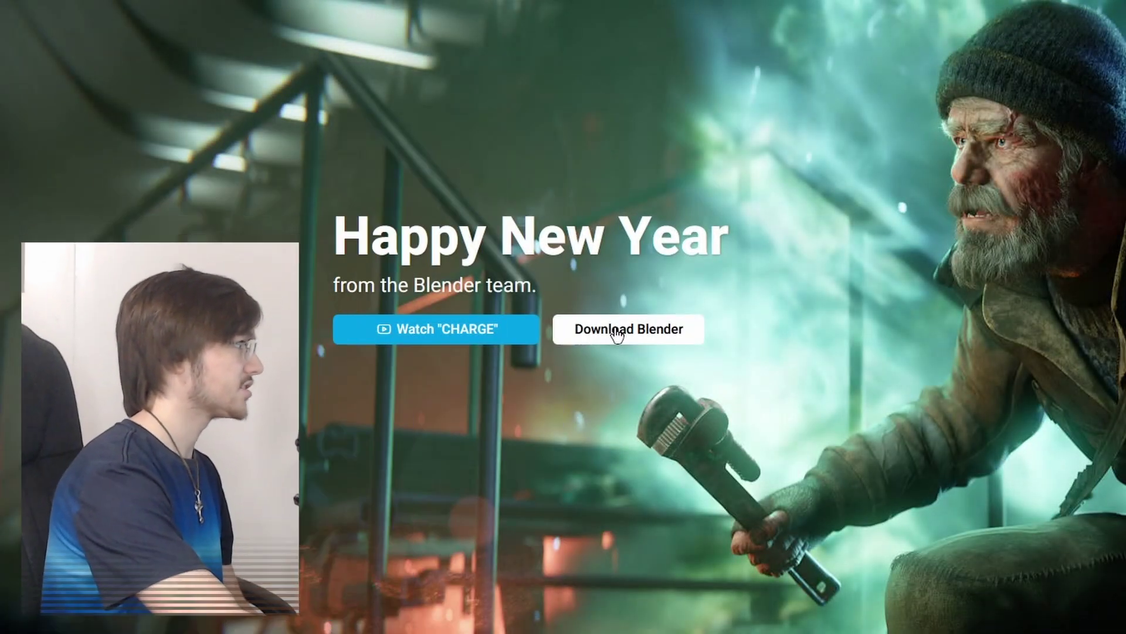
Step: Download the Blender 3.4.1 Windows installer from blender.org's download page
click(616, 332)
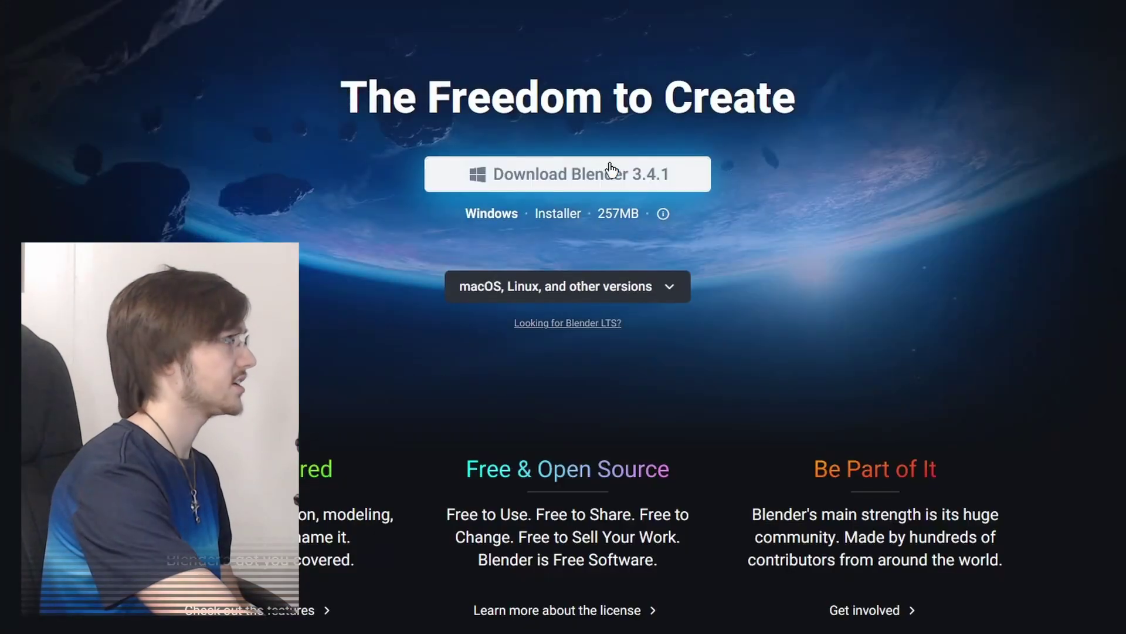
click(611, 171)
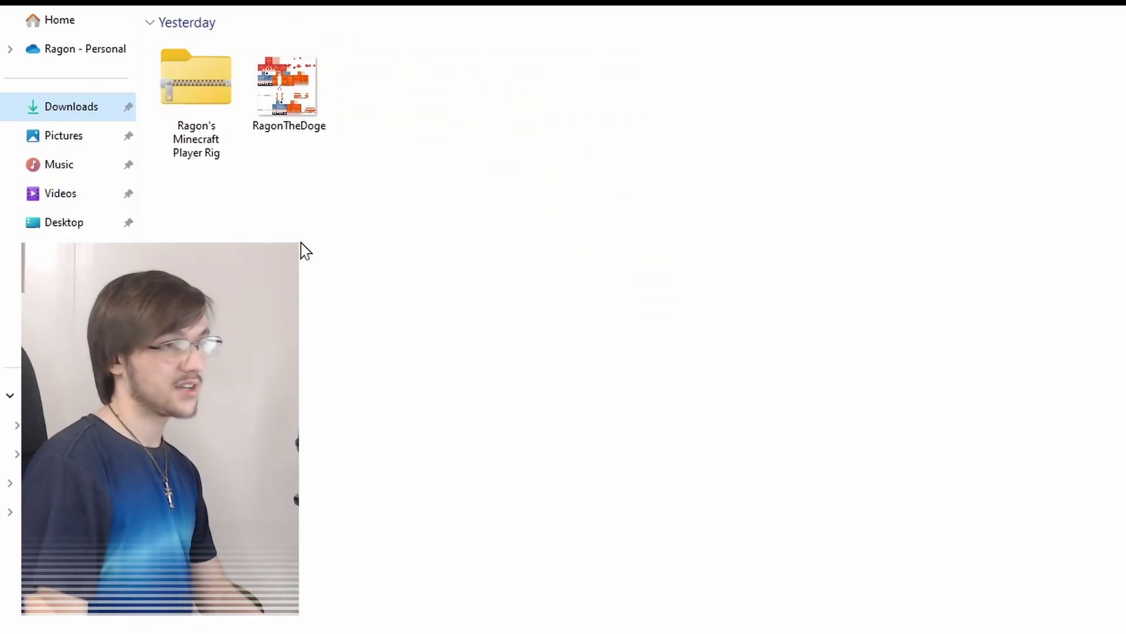
Step: Extract the Minecraft player rig zip into Downloads, then delete Blender's default cube
right_click(184, 101)
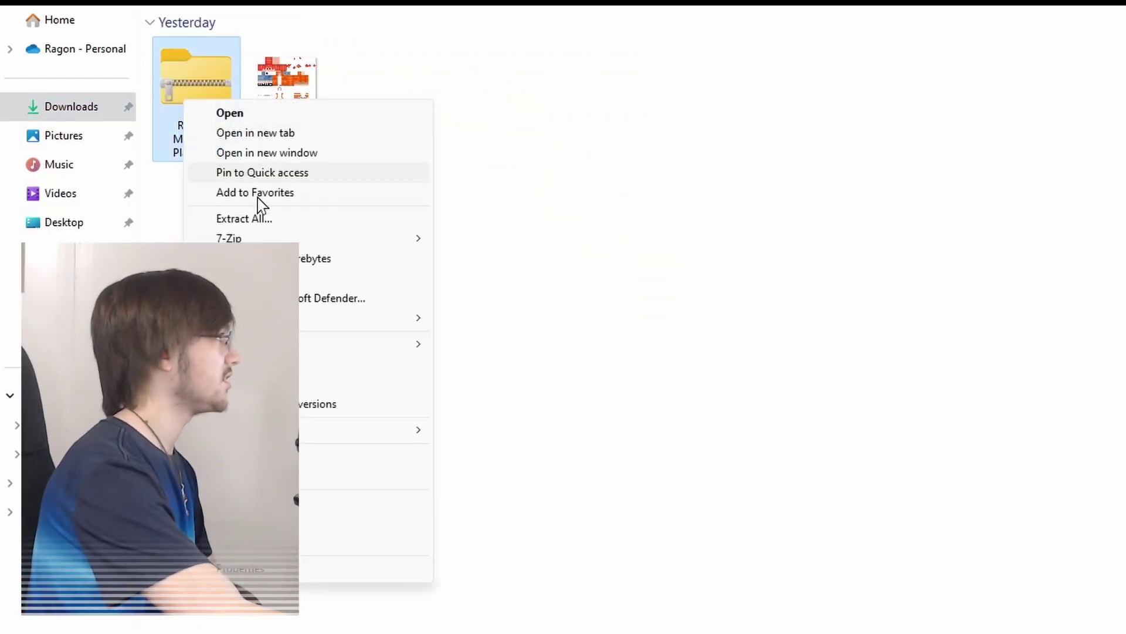
click(249, 218)
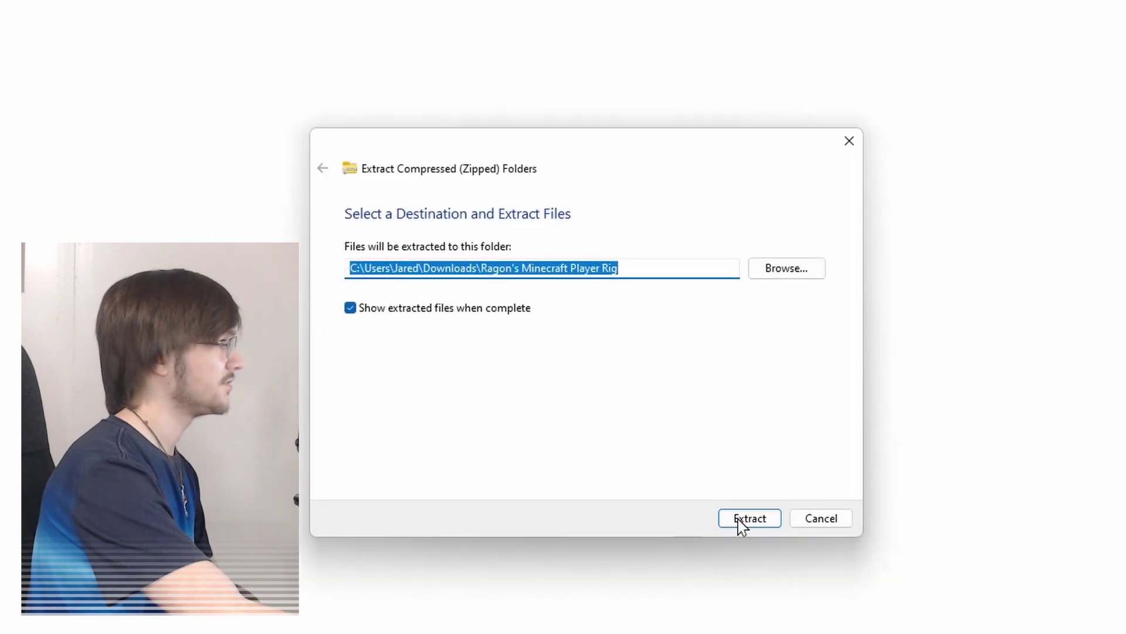
click(742, 521)
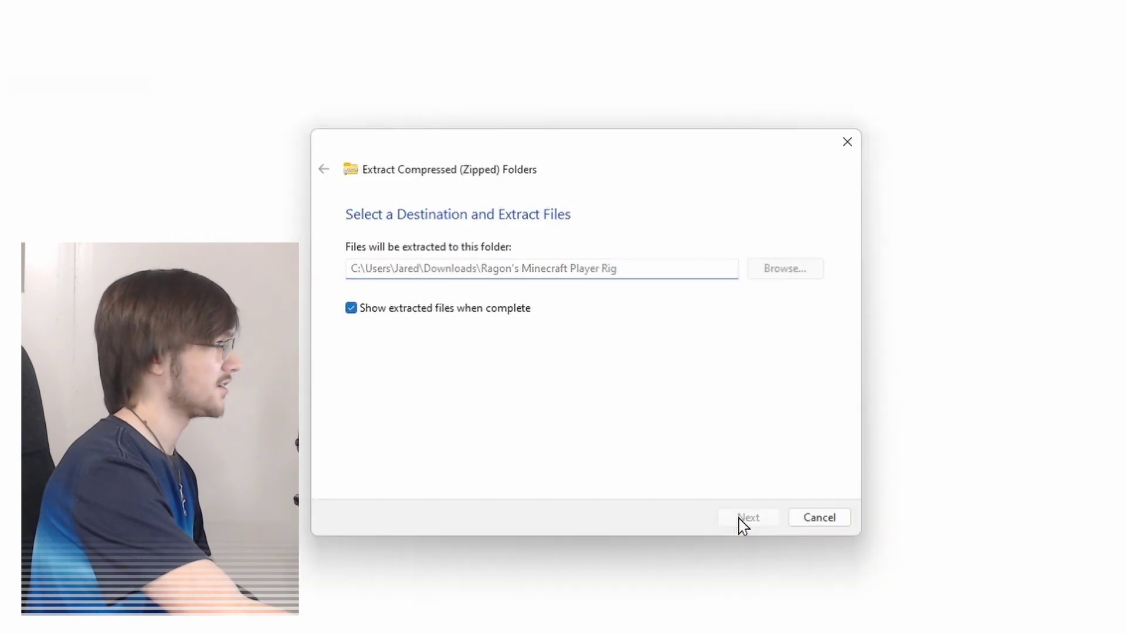
click(236, 227)
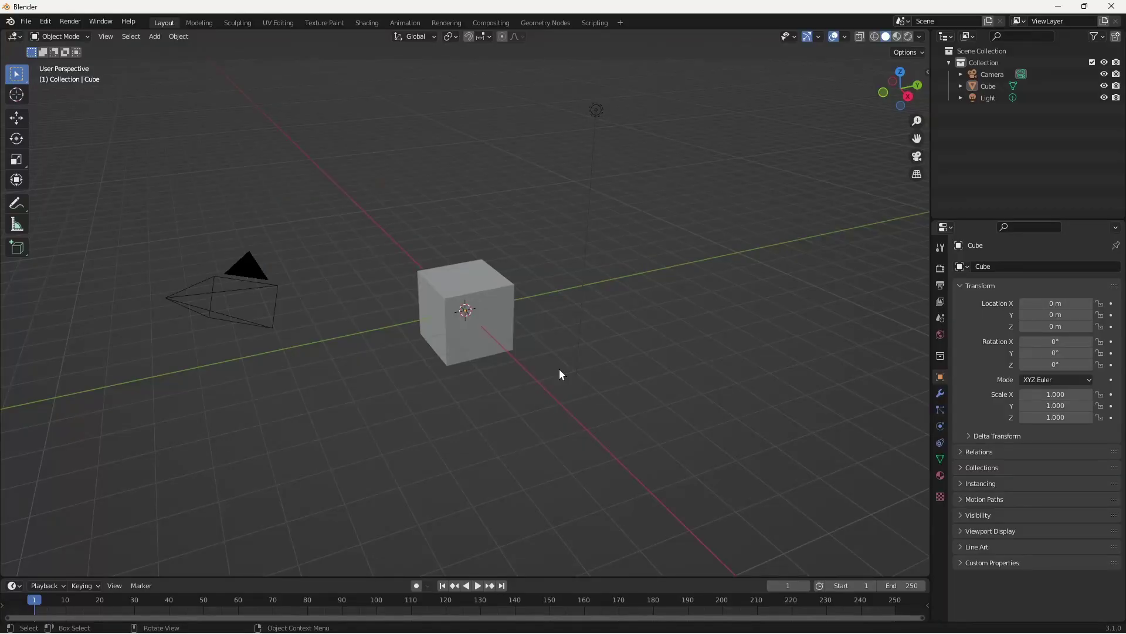
drag(552, 397, 406, 246)
key(Delete)
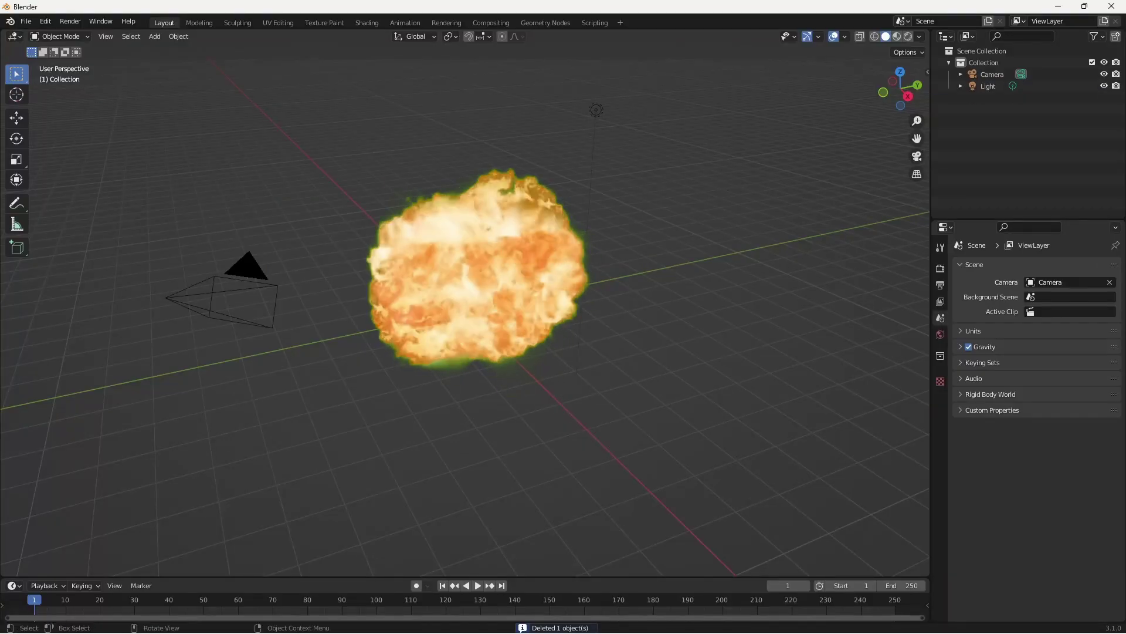
Step: Append the Minecraft Player collection from the rig's .blend file via File > Append
click(26, 21)
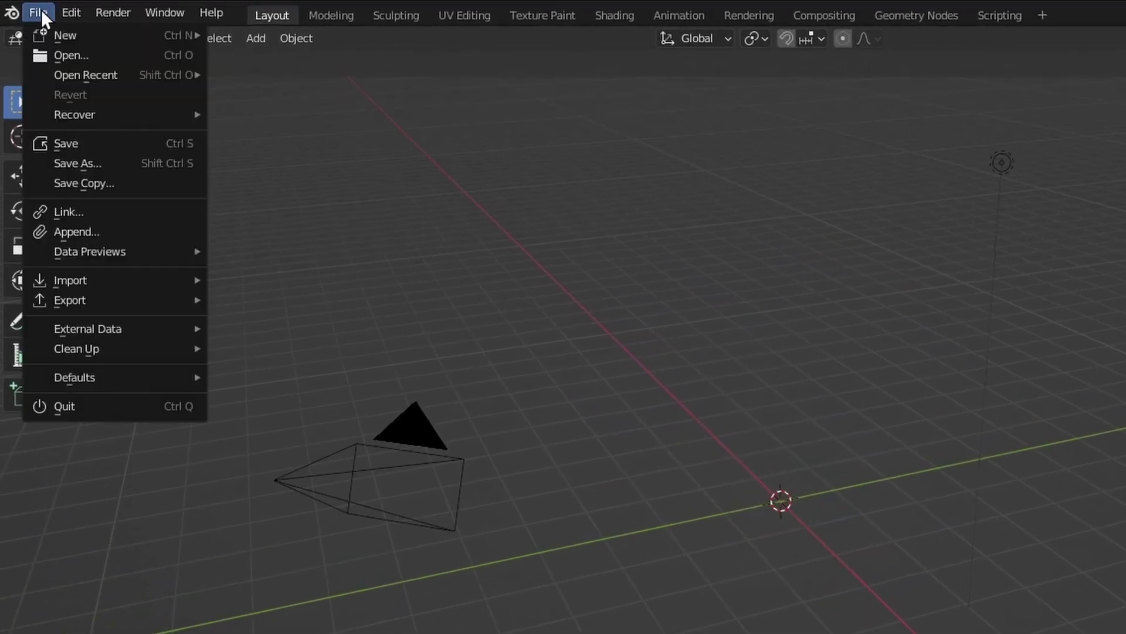
click(125, 231)
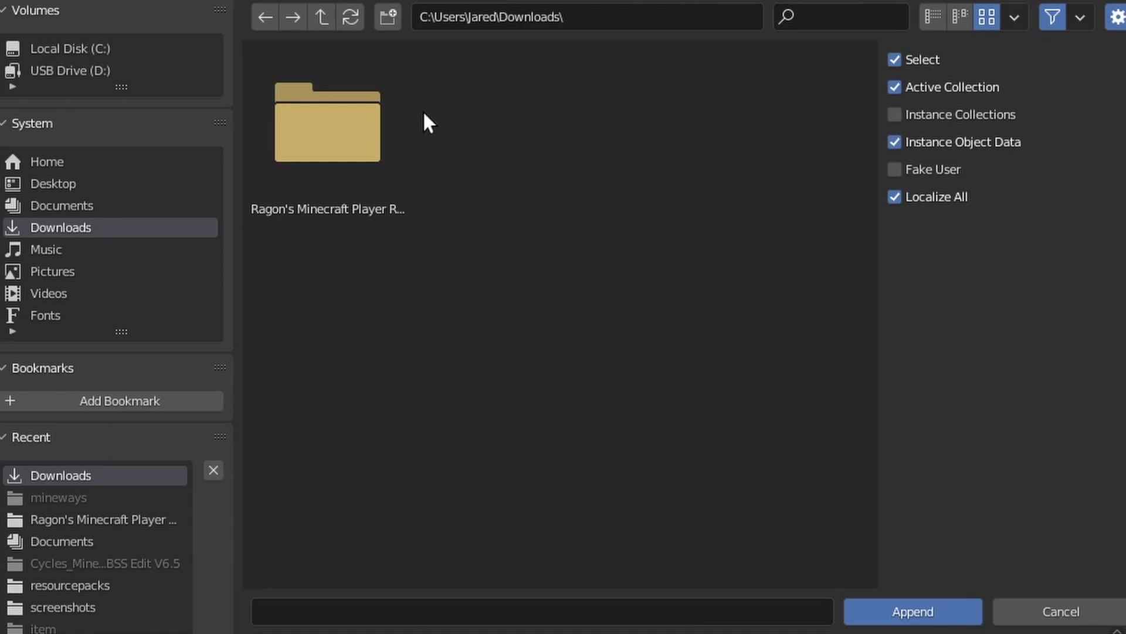
click(352, 202)
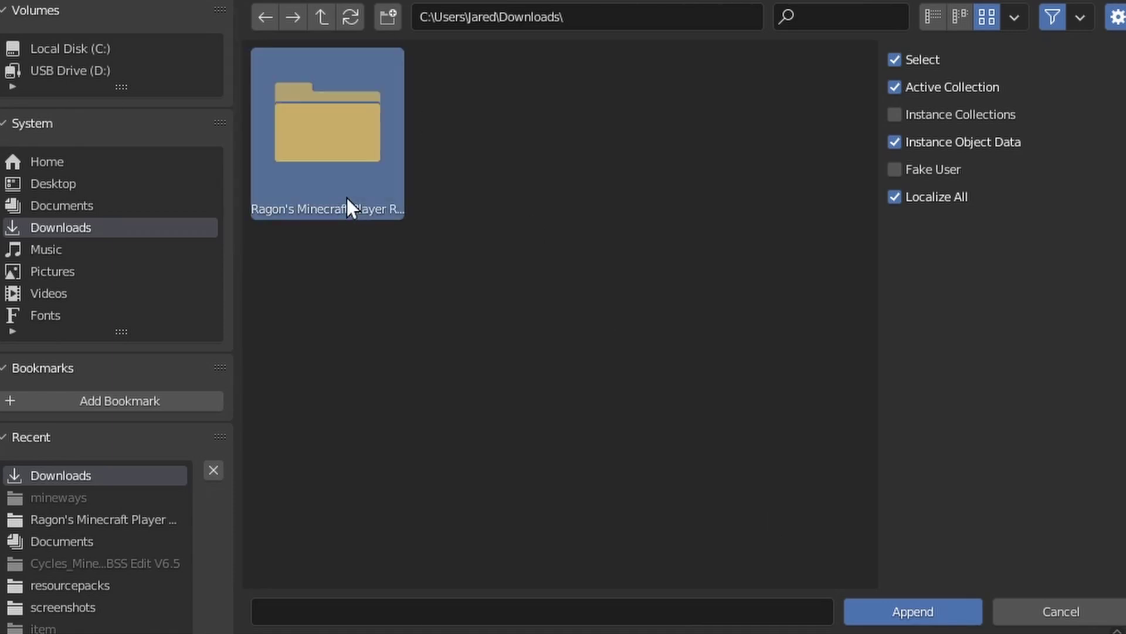
double_click(347, 198)
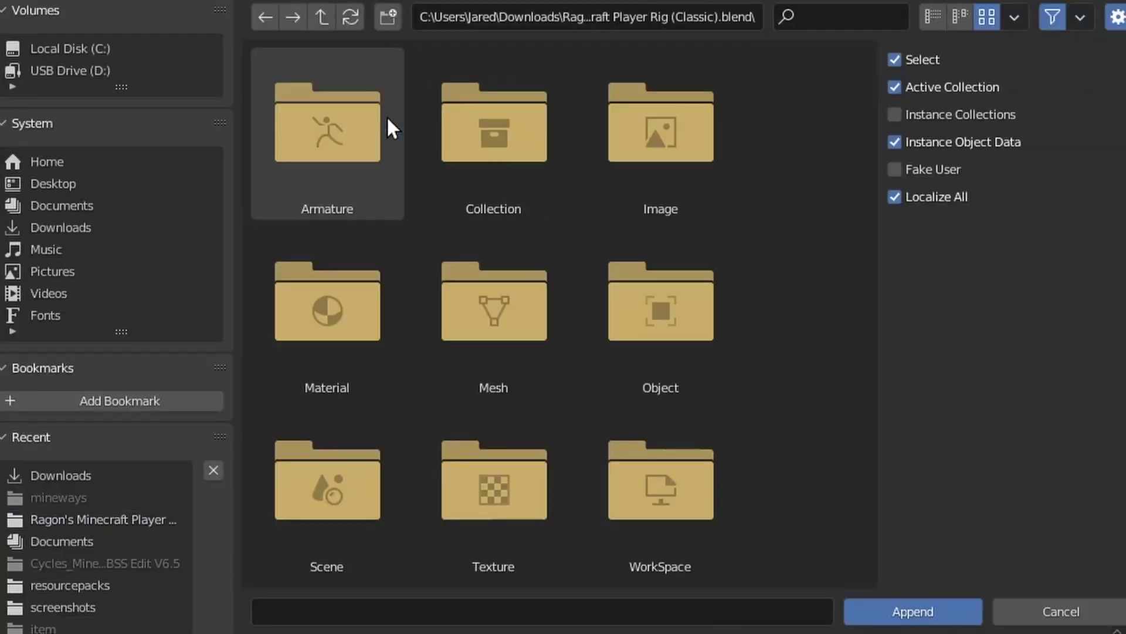
double_click(537, 196)
double_click(352, 202)
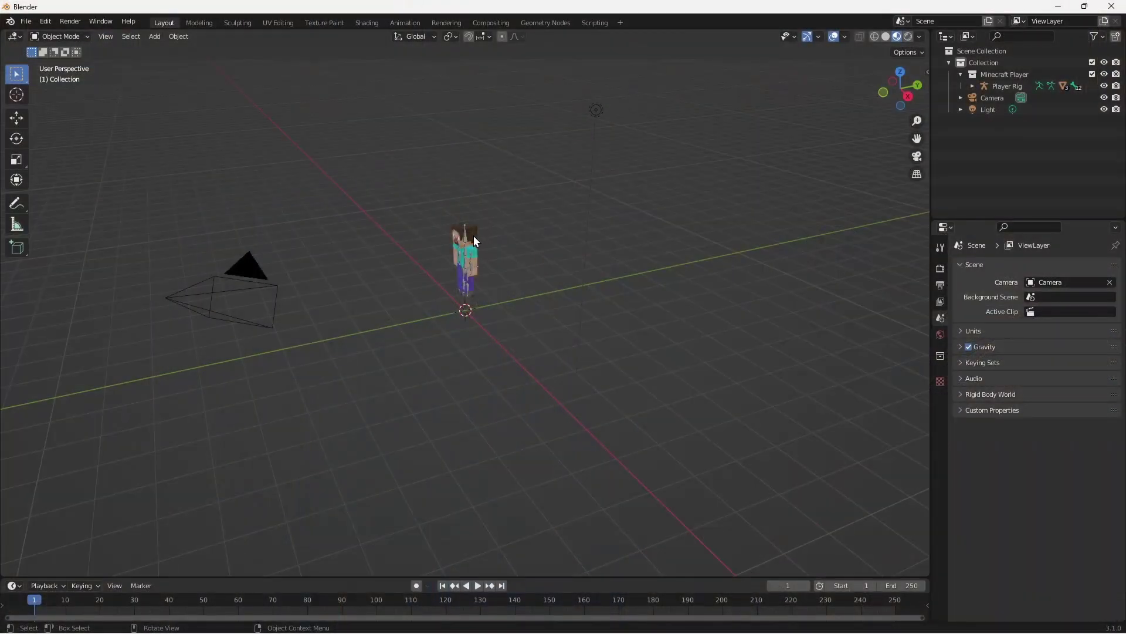
Step: Select the character's head, the rig's 2nd Layer (Head) part, in the viewport
click(473, 235)
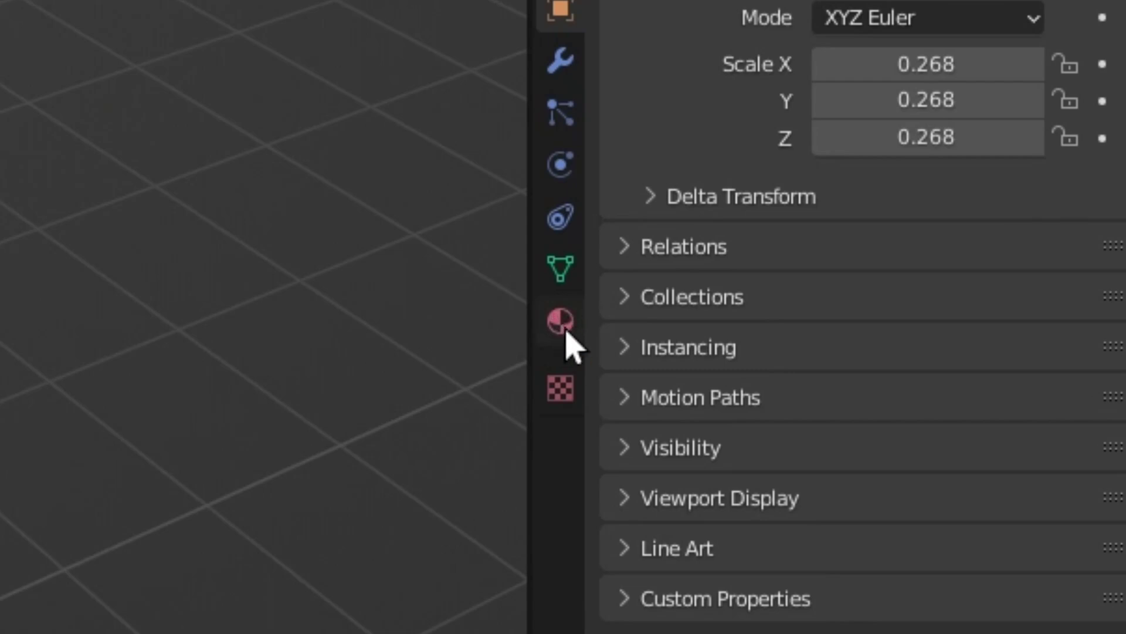
Step: In the head's material settings, replace Steve.png with the RagonTheDoge.png skin image
click(565, 330)
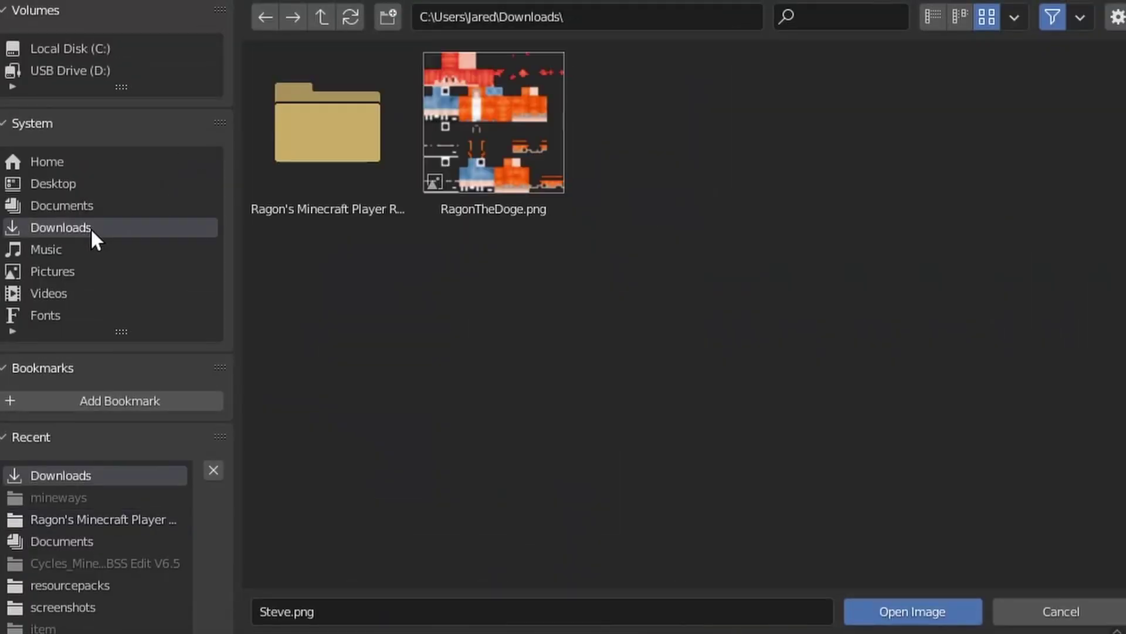
double_click(488, 139)
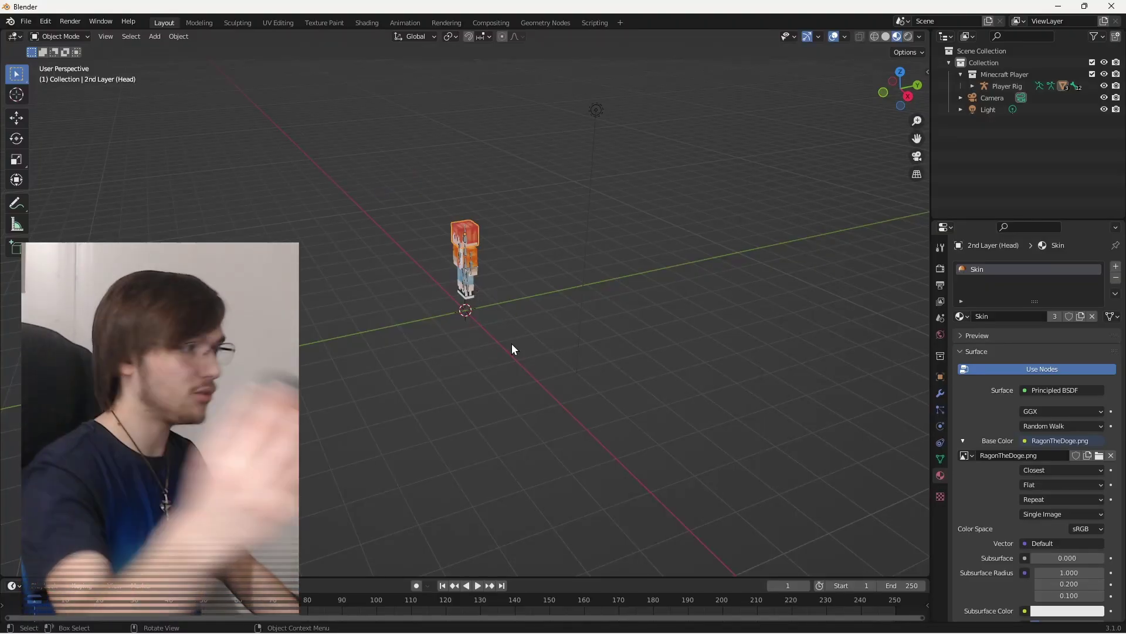
Step: Frame a closer three-quarter view of the reskinned character and select the Player Rig
middle_drag(498, 311, 518, 277)
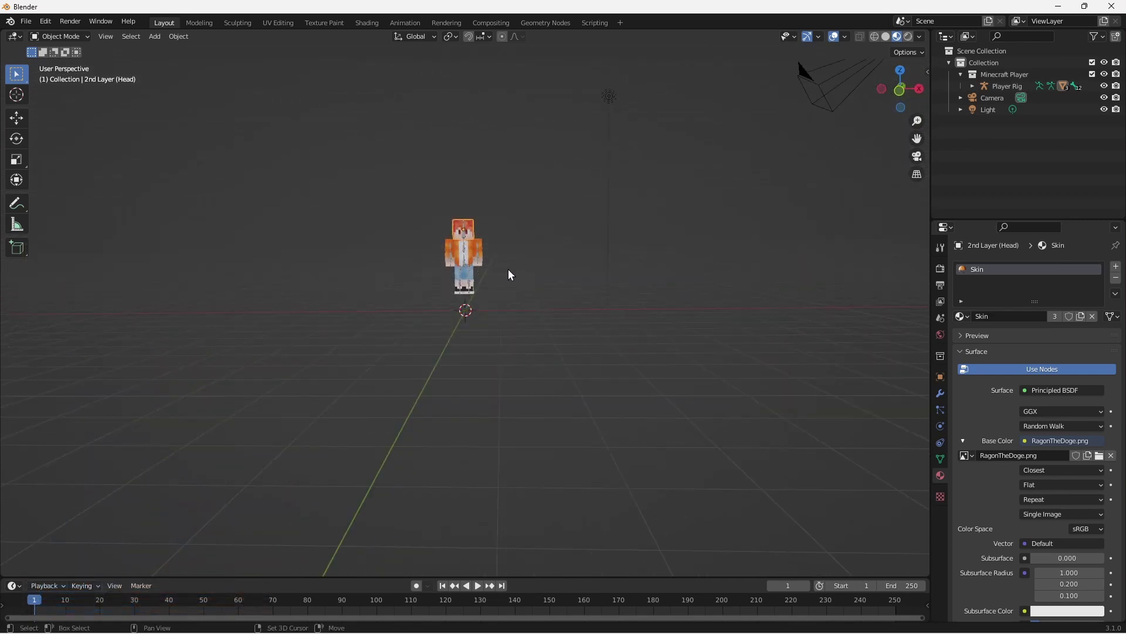
shift+middle_drag(463, 287, 513, 311)
scroll(513, 311, up, 3)
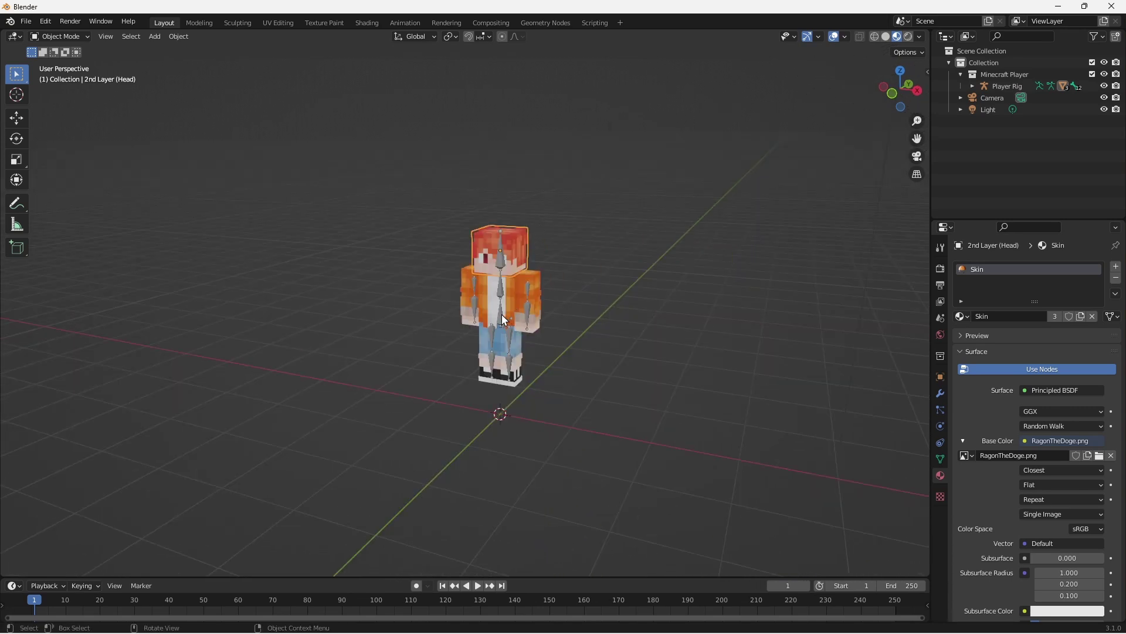
click(503, 319)
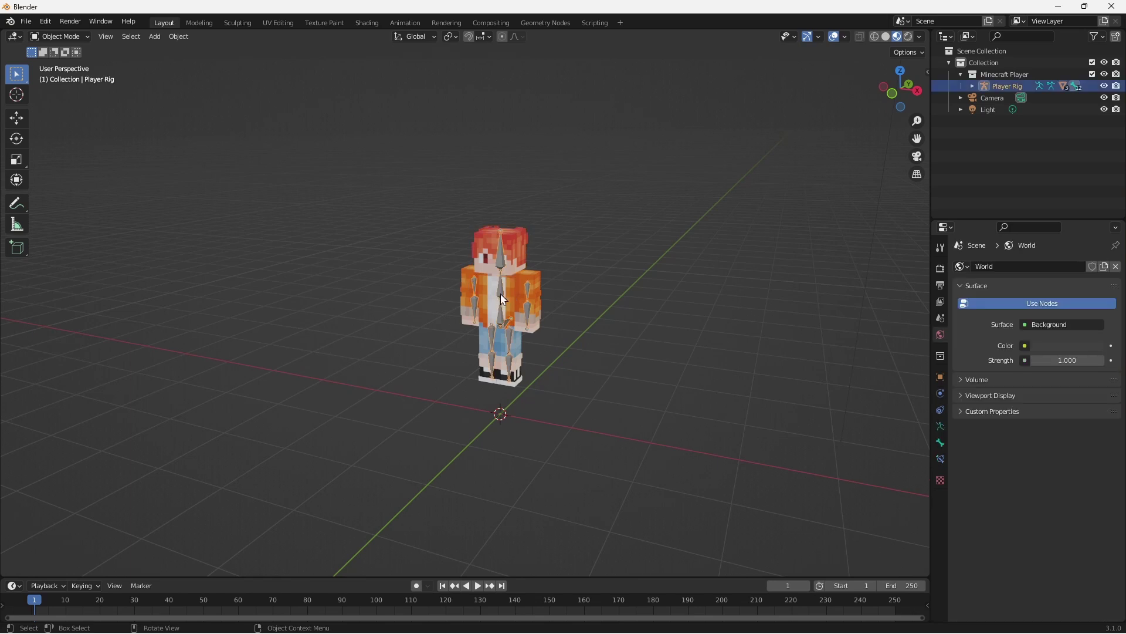
Step: Enter Pose Mode and rotate the left upper leg bone slightly
click(77, 36)
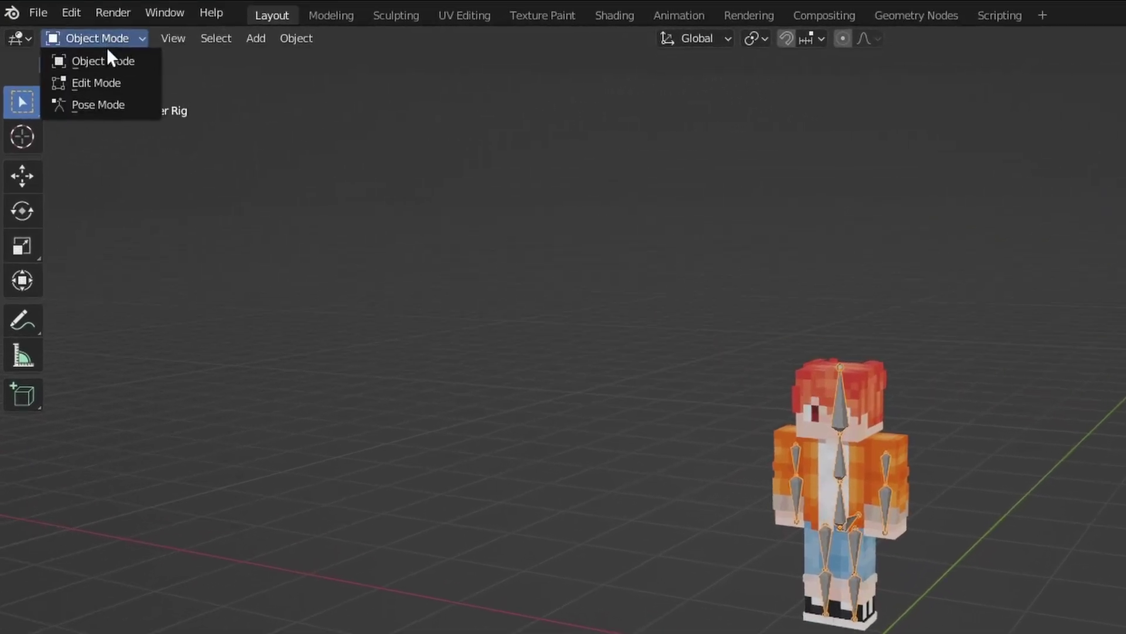
click(113, 108)
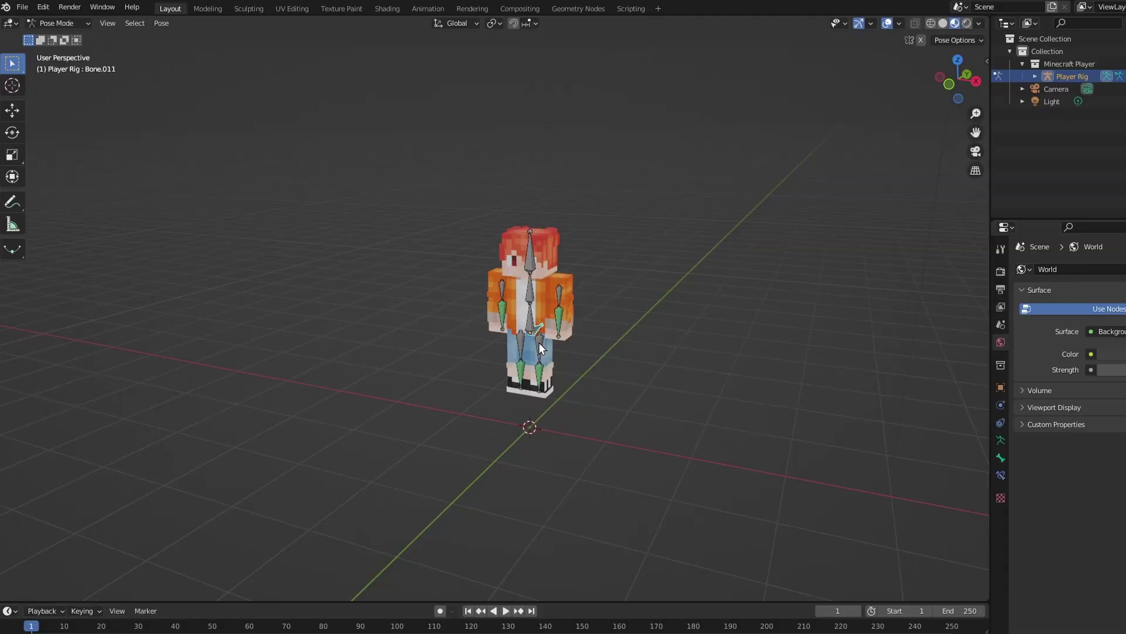
click(540, 331)
click(13, 140)
mouse_move(569, 306)
mouse_down()
mouse_move(580, 326)
mouse_move(587, 306)
mouse_move(571, 303)
mouse_up()
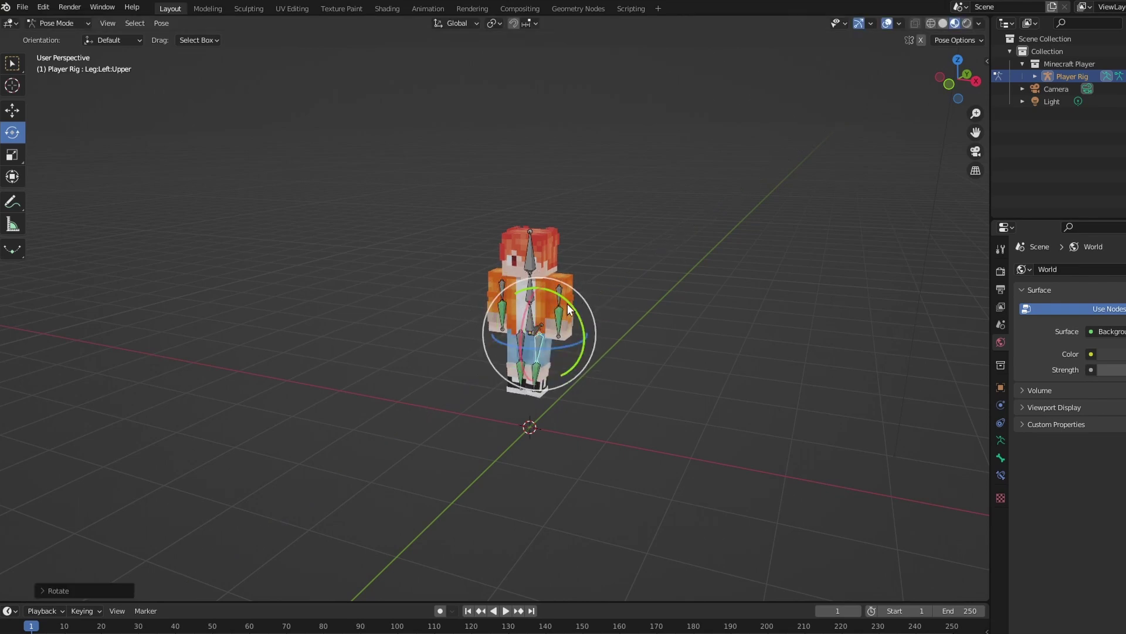
Step: Select the arm bone and rotate it up into a raised wave
key(alt+a)
scroll(555, 306, up, 3)
middle_drag(686, 342, 615, 278)
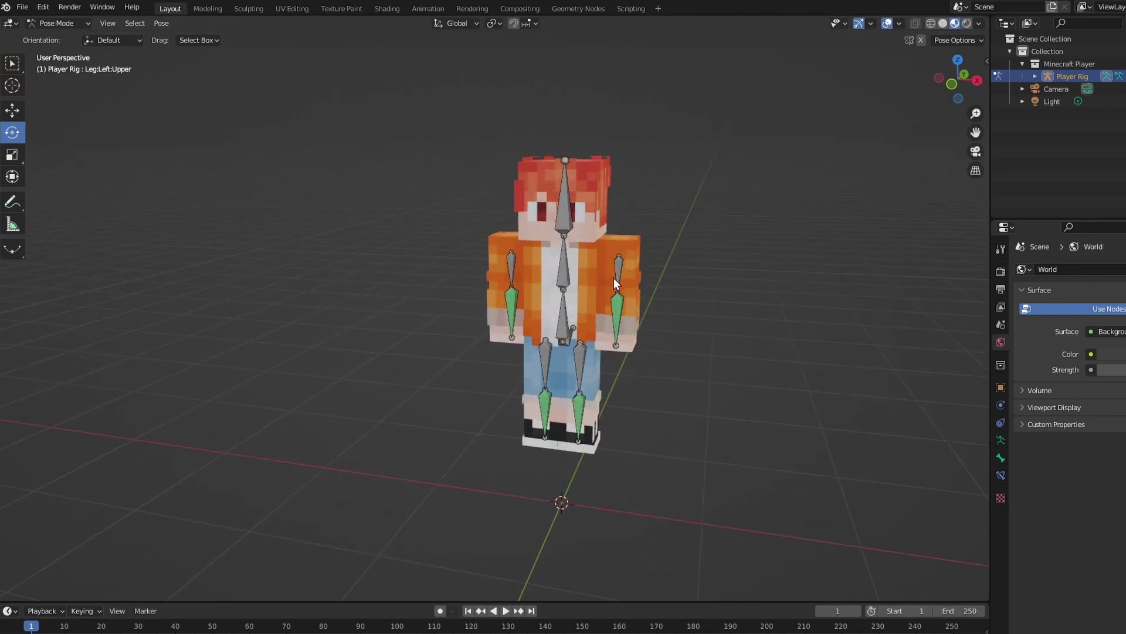
click(617, 306)
middle_drag(687, 312, 564, 291)
key(r)
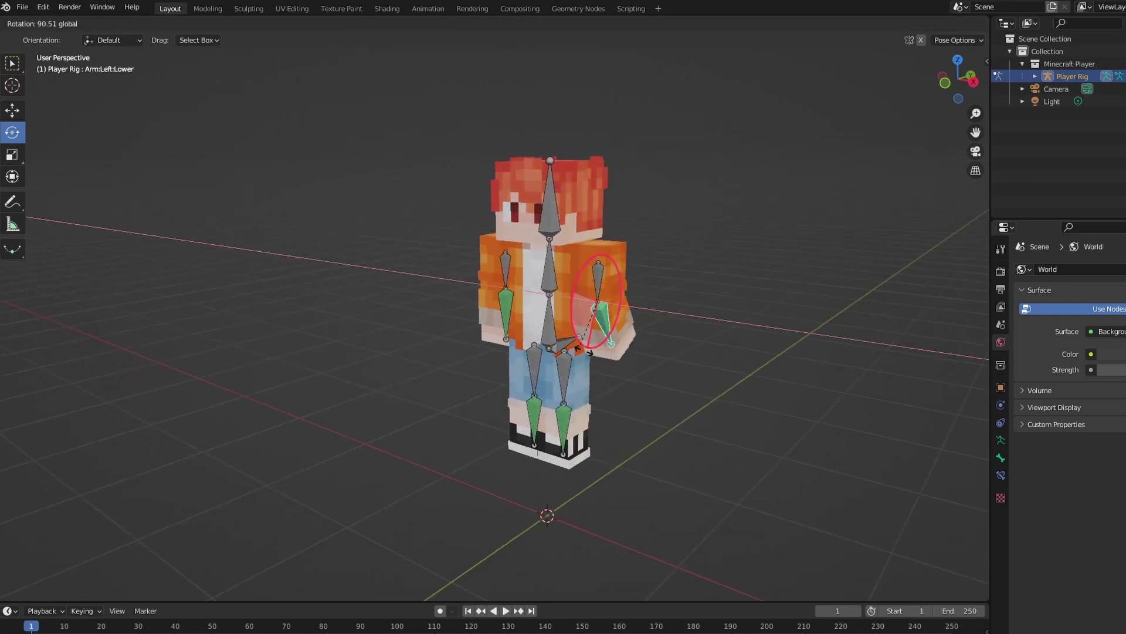
key(Escape)
Step: Try tilting the chest bone, then clear its rotation back to upright
click(549, 282)
key(r)
click(565, 270)
key(r)
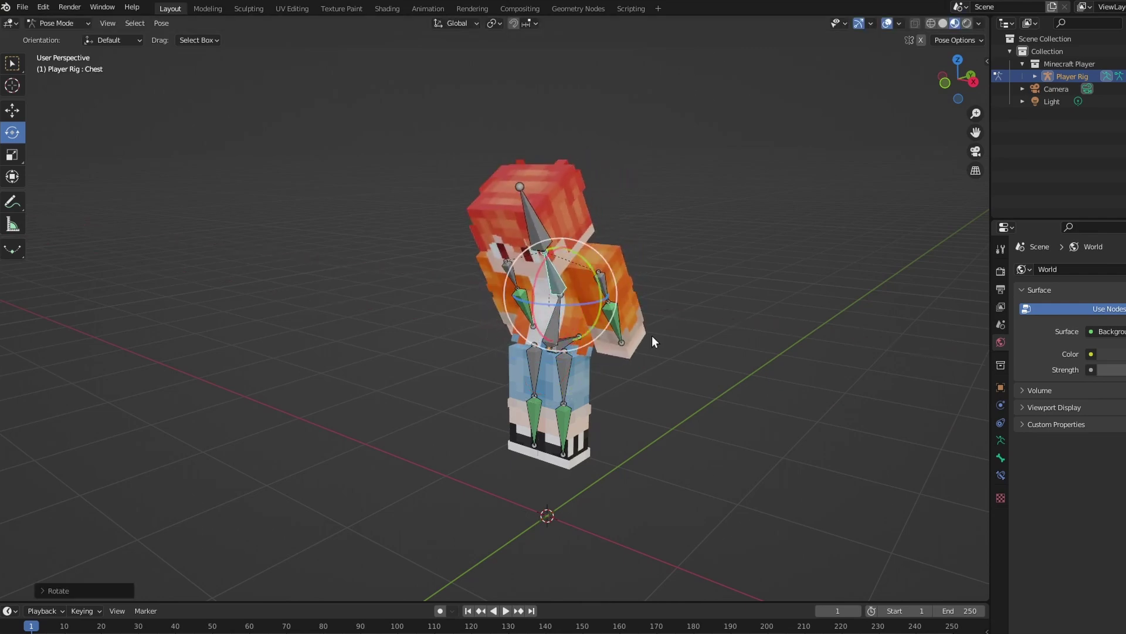
key(Escape)
key(bracketleft)
key(alt+r)
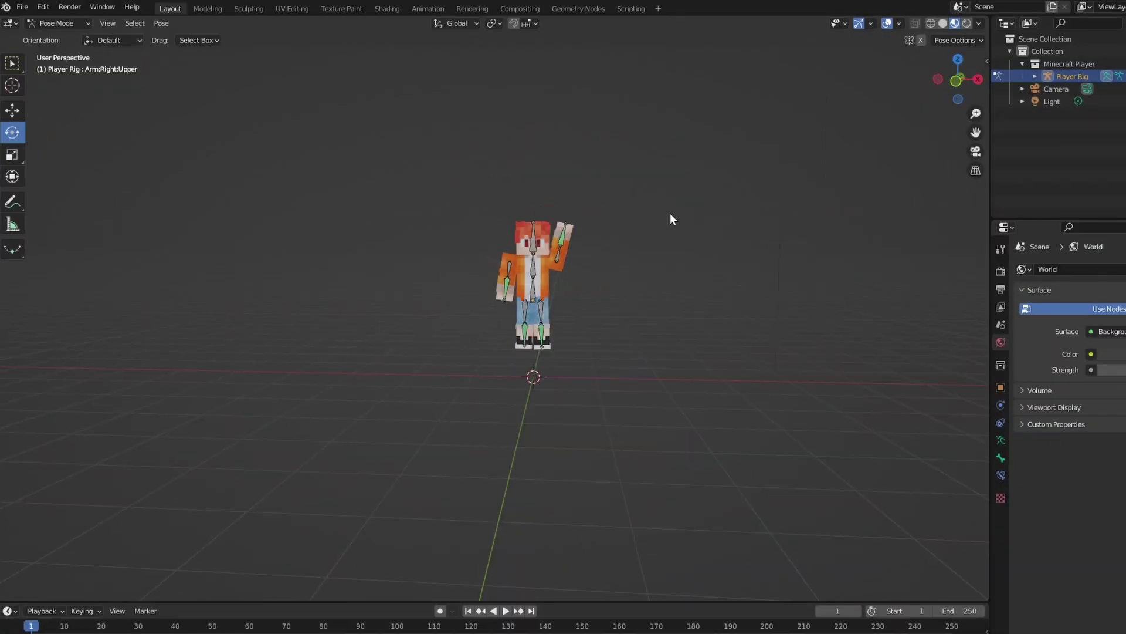
middle_drag(608, 230, 642, 335)
scroll(642, 339, down, 4)
click(76, 24)
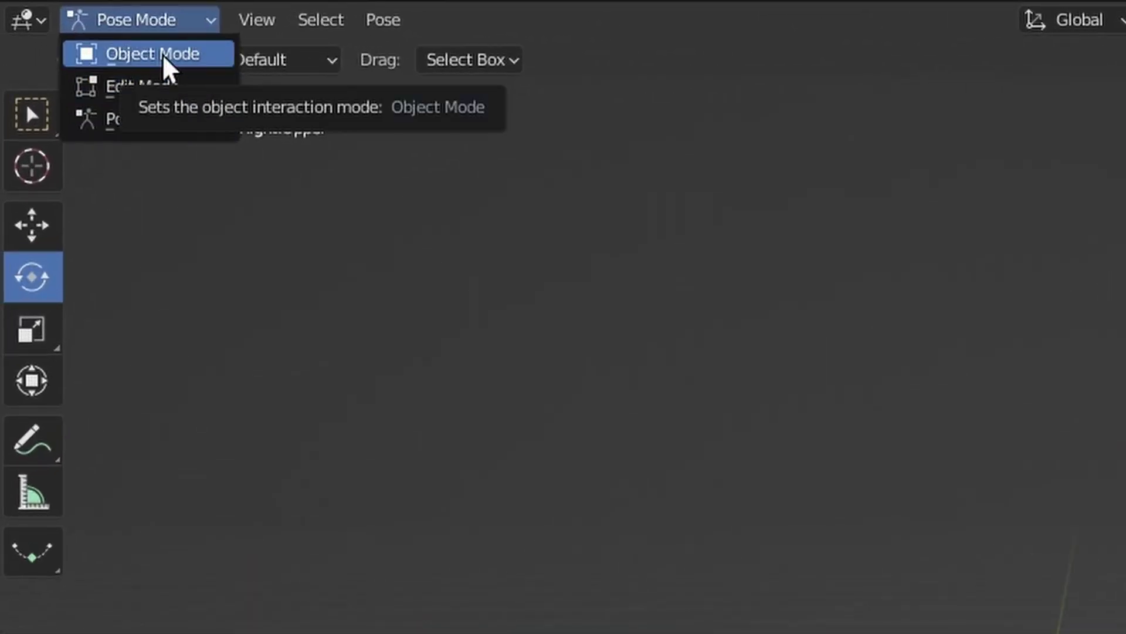
Step: Return to Object Mode and add a new camera to the scene
click(167, 63)
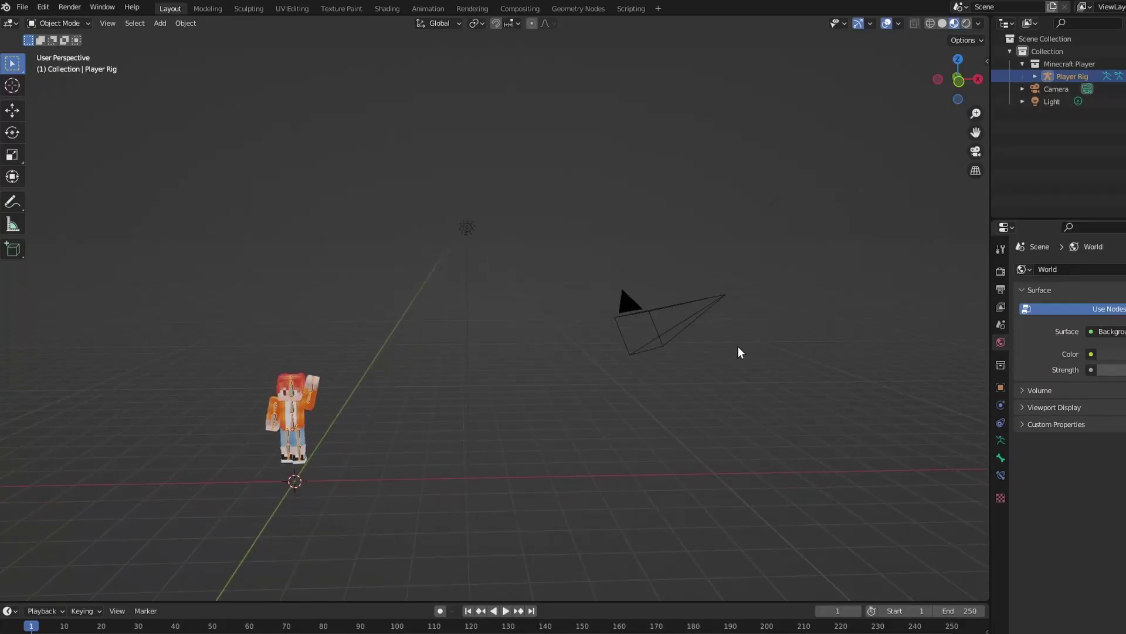
middle_drag(738, 347, 605, 392)
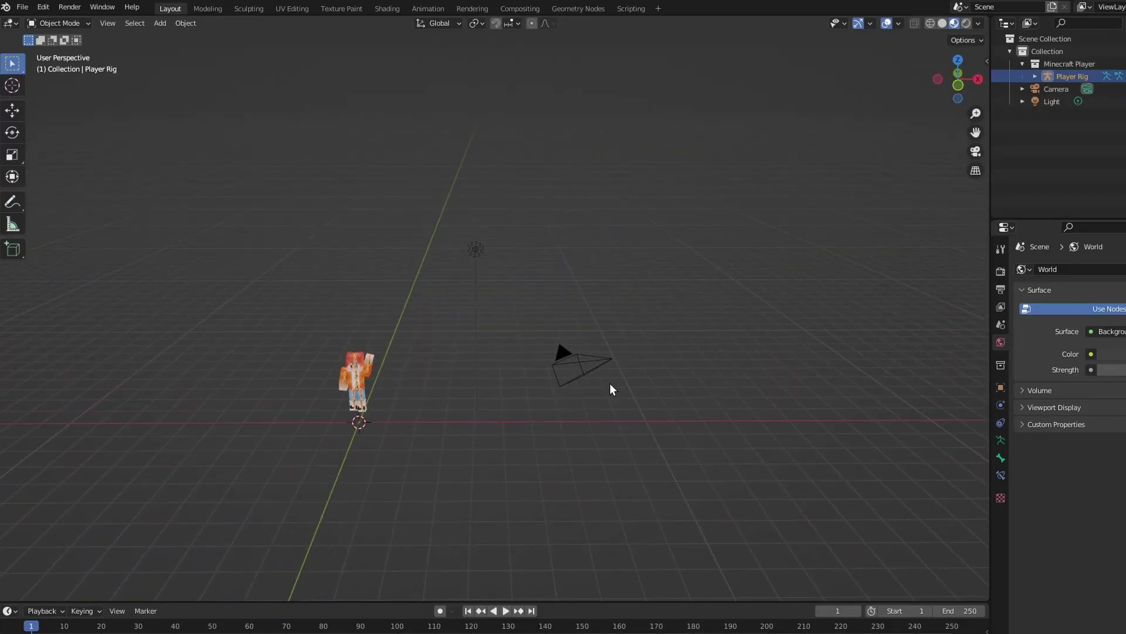
click(160, 23)
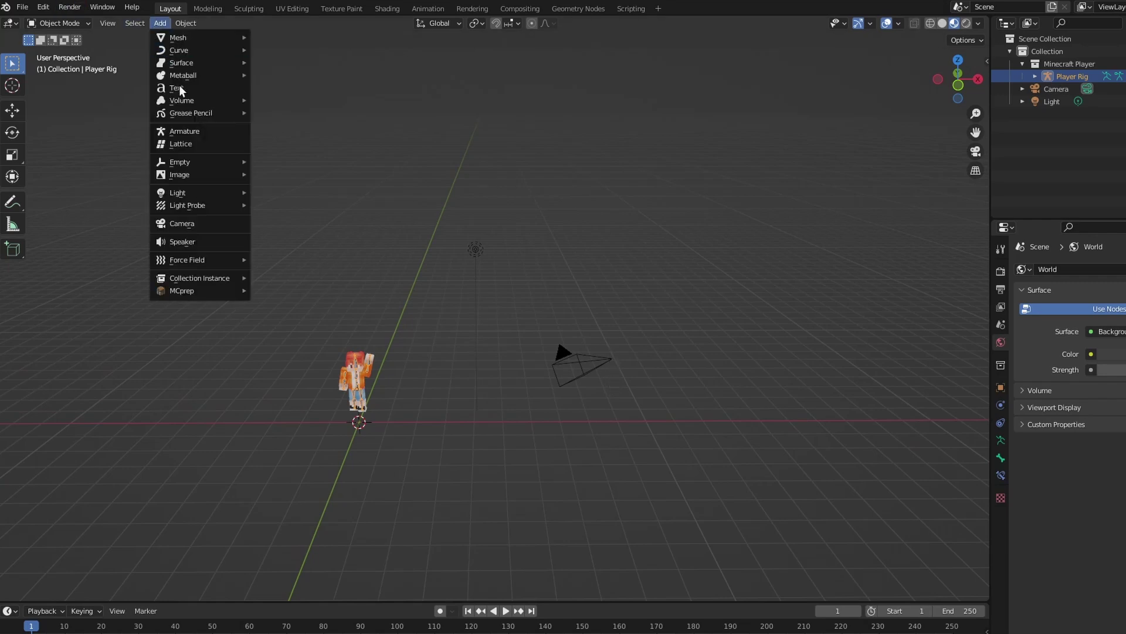
click(214, 222)
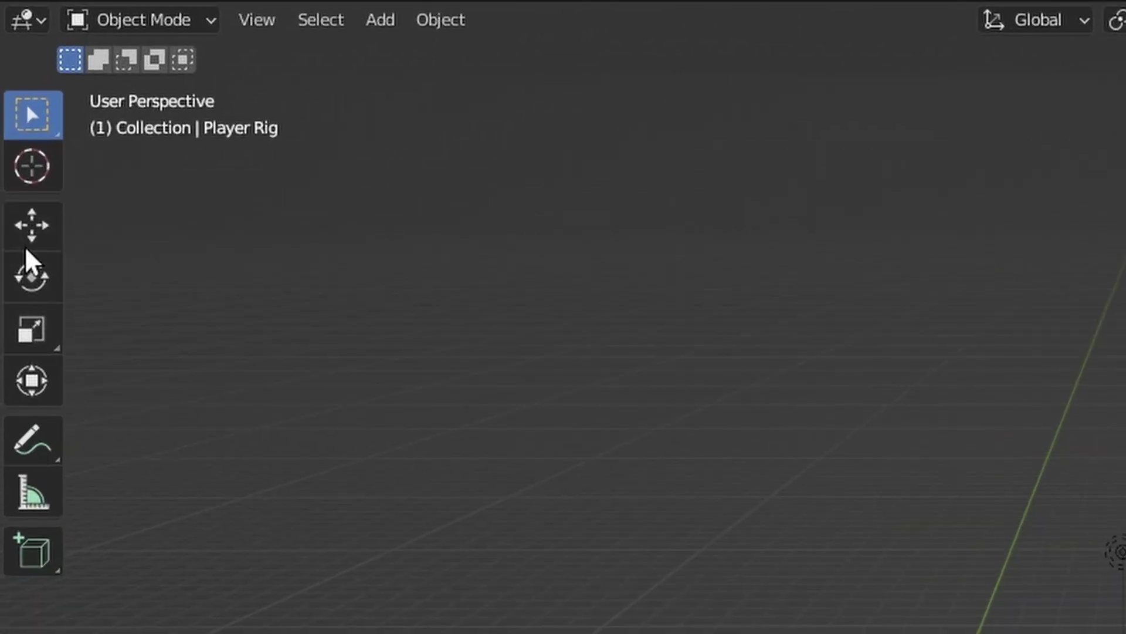
Step: Move the camera along X beside the player and lower it along Z
click(28, 230)
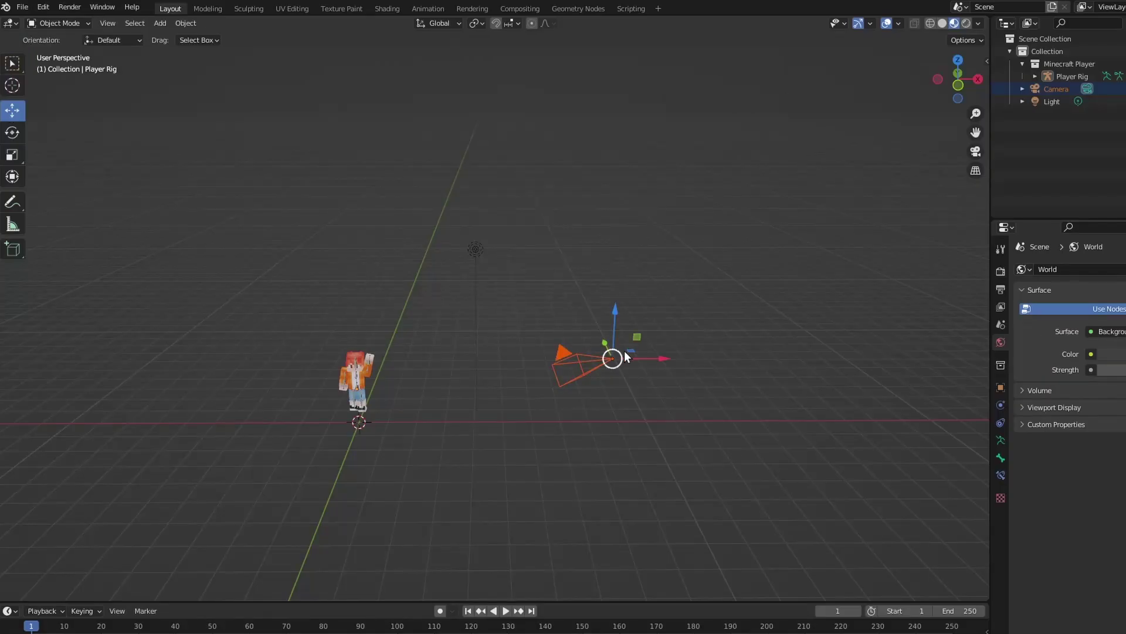
drag(627, 356, 435, 343)
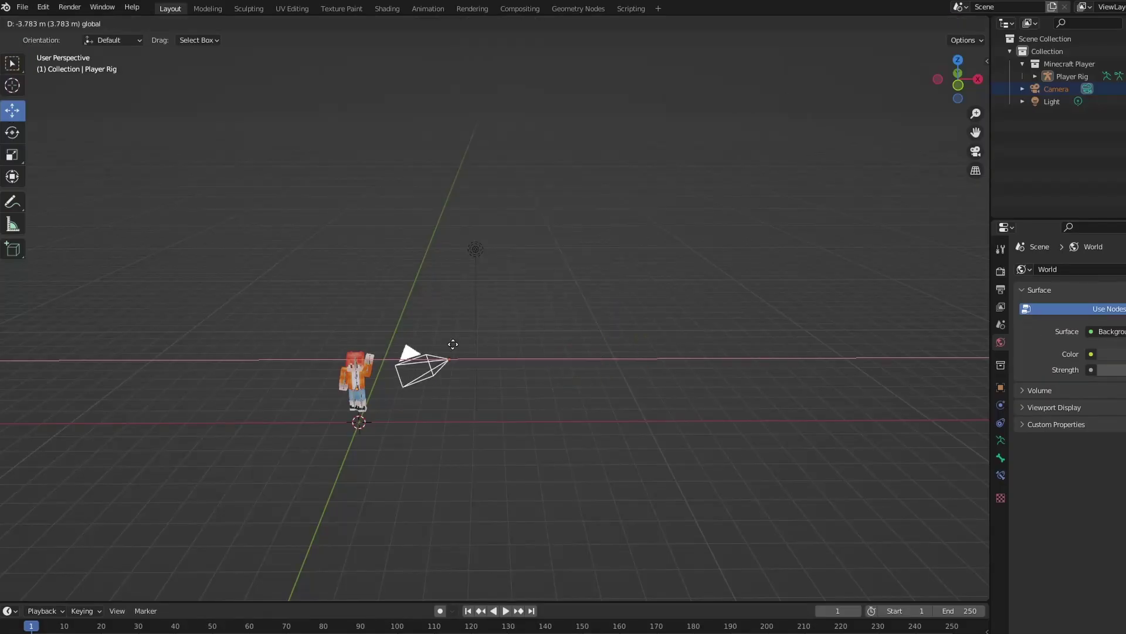
drag(347, 338, 381, 328)
middle_drag(381, 328, 573, 276)
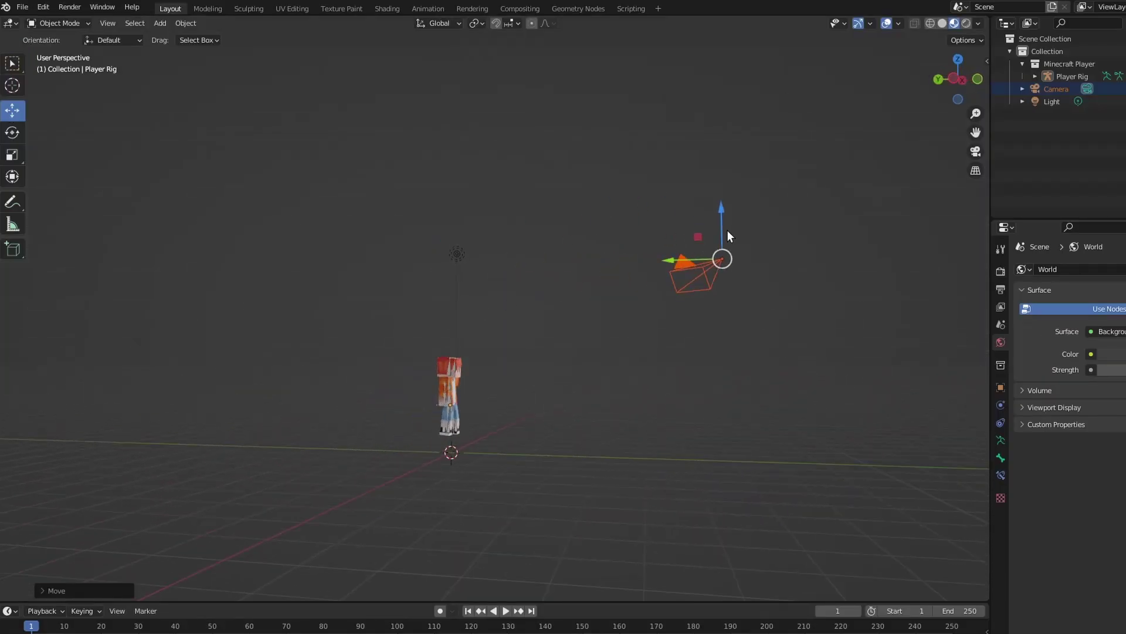
drag(726, 234, 734, 332)
middle_drag(734, 332, 740, 367)
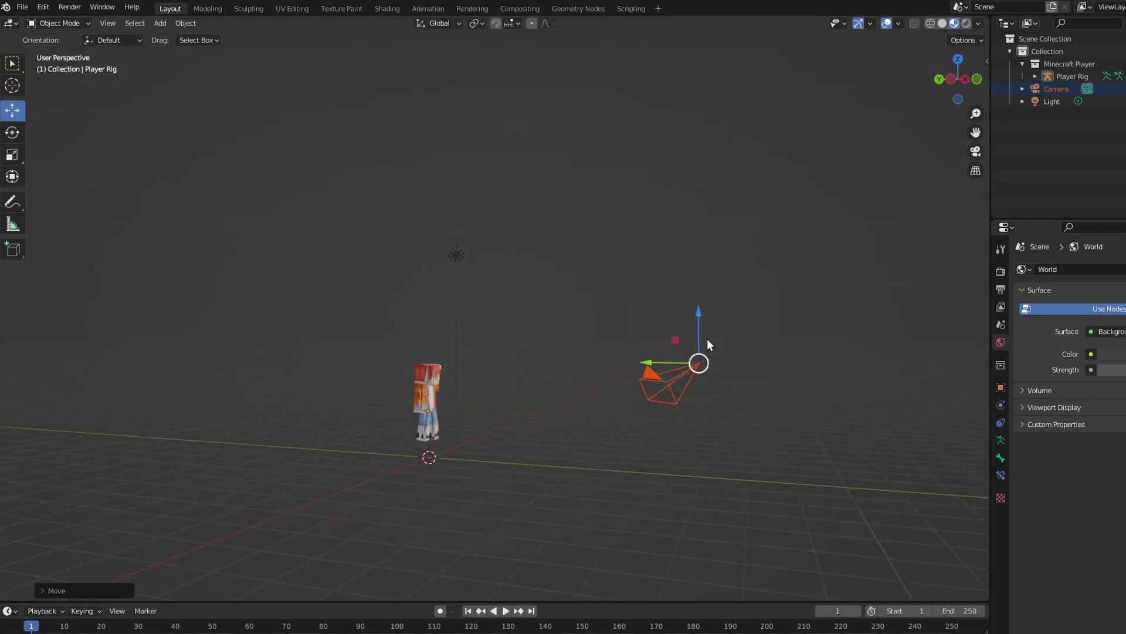
middle_drag(618, 338, 508, 363)
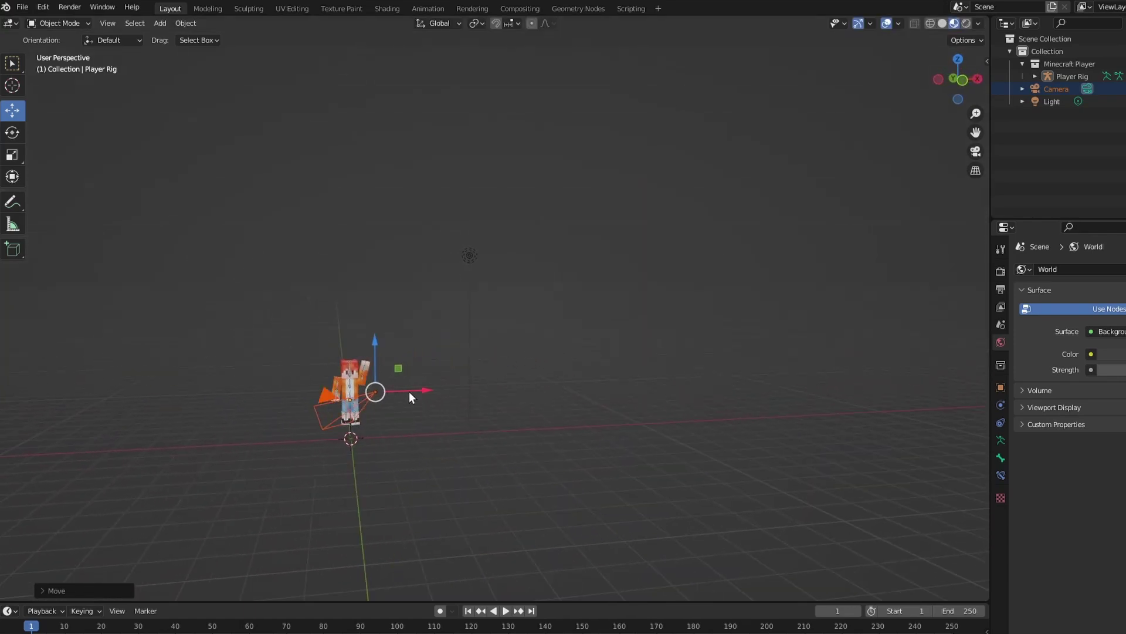
middle_drag(409, 392, 368, 462)
Step: Rotate the camera about its vertical axis so it faces the character
key(shift+space)
key(r)
drag(368, 462, 367, 439)
middle_drag(366, 439, 471, 453)
drag(470, 451, 276, 323)
Step: Slide the camera further along X, then clear the selection
click(12, 111)
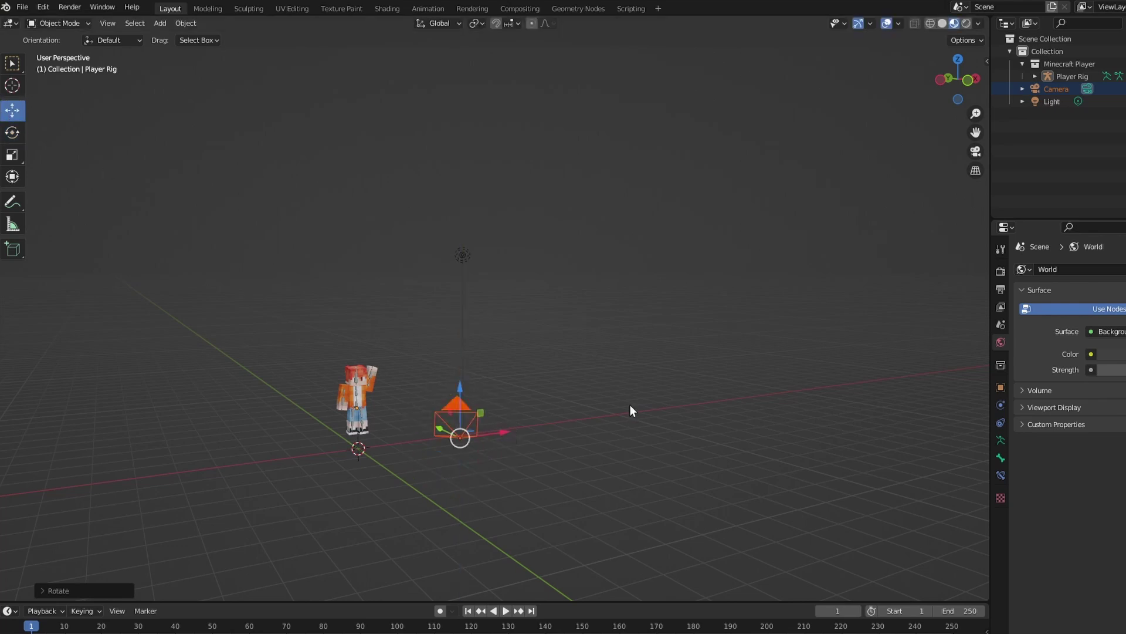
middle_drag(620, 410, 385, 425)
drag(371, 424, 252, 424)
middle_drag(252, 423, 396, 421)
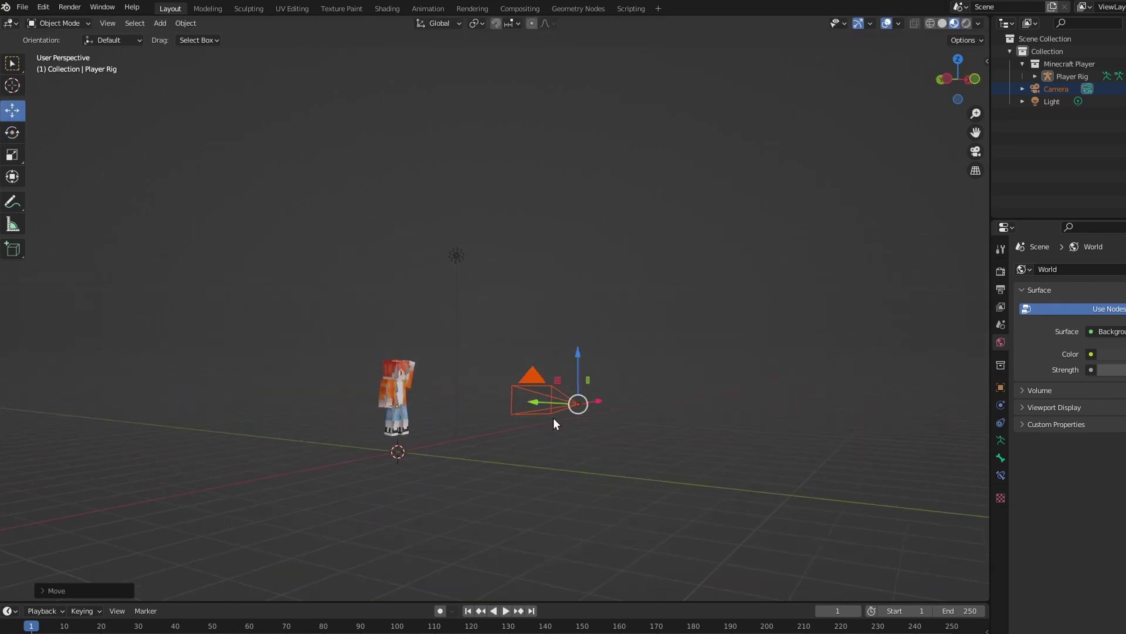
click(457, 256)
click(538, 274)
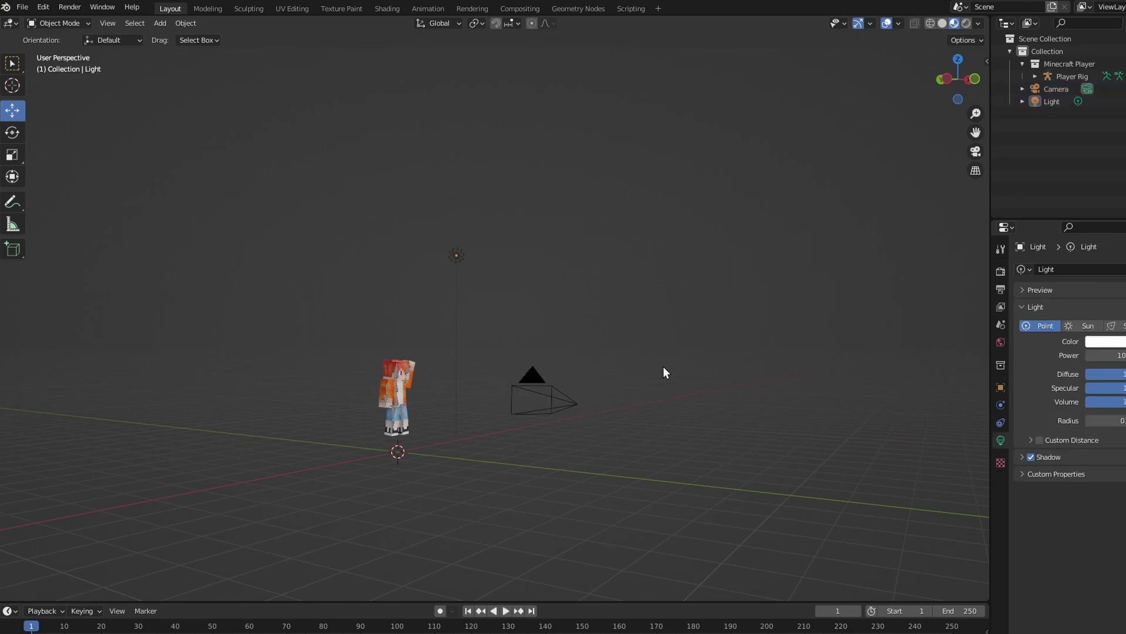
Step: Look through the scene camera via View > Viewpoint > Camera
click(108, 22)
mouse_move(175, 167)
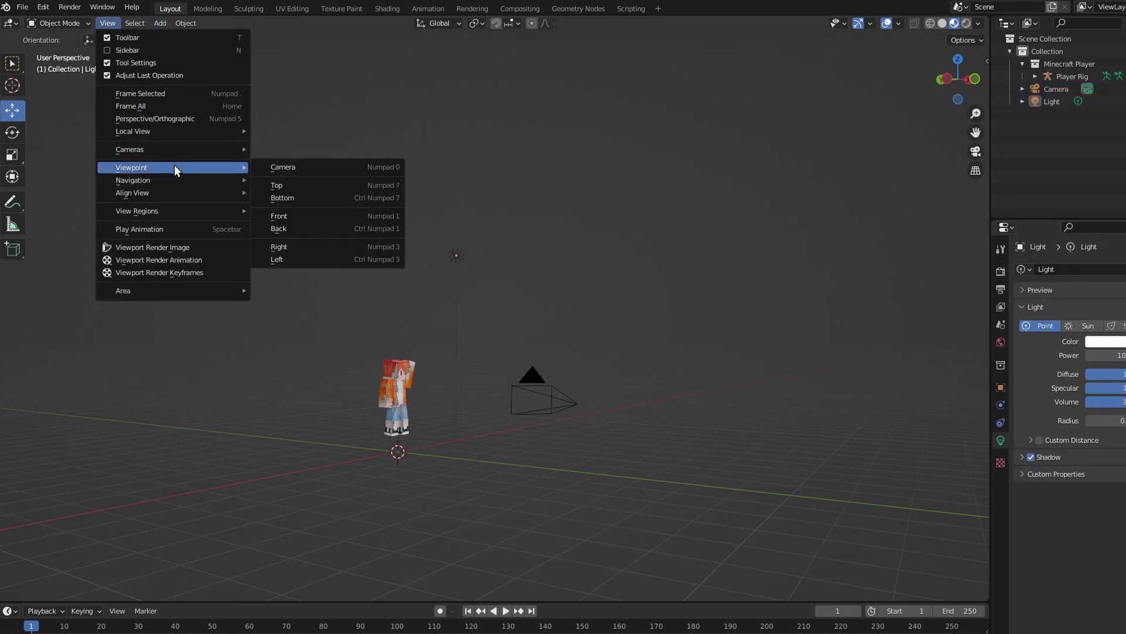
click(287, 168)
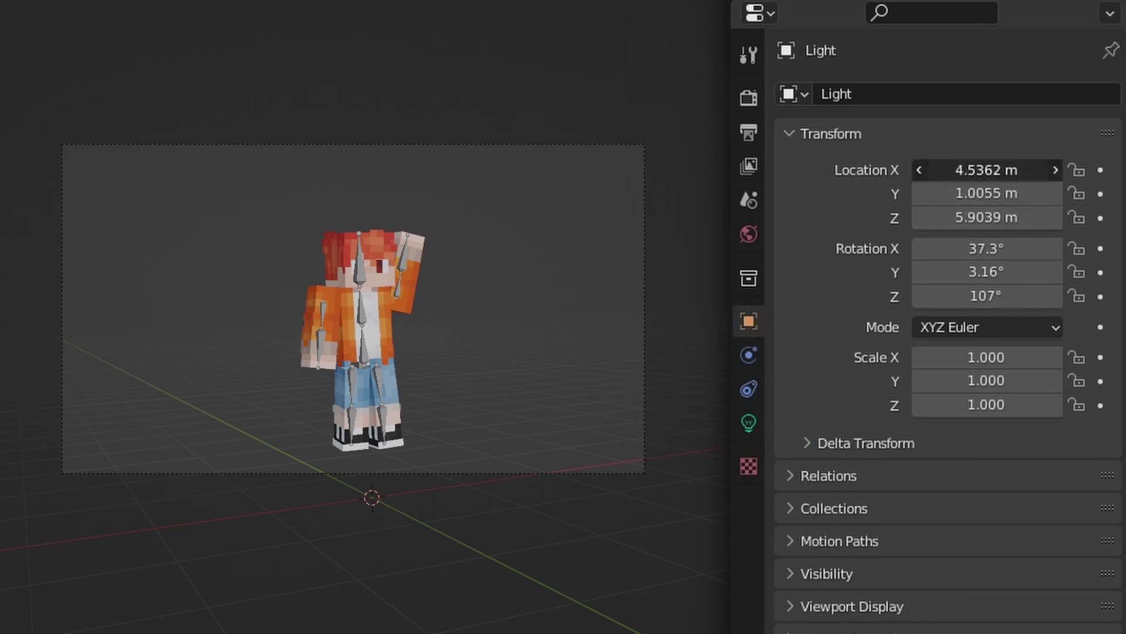
drag(995, 196, 997, 196)
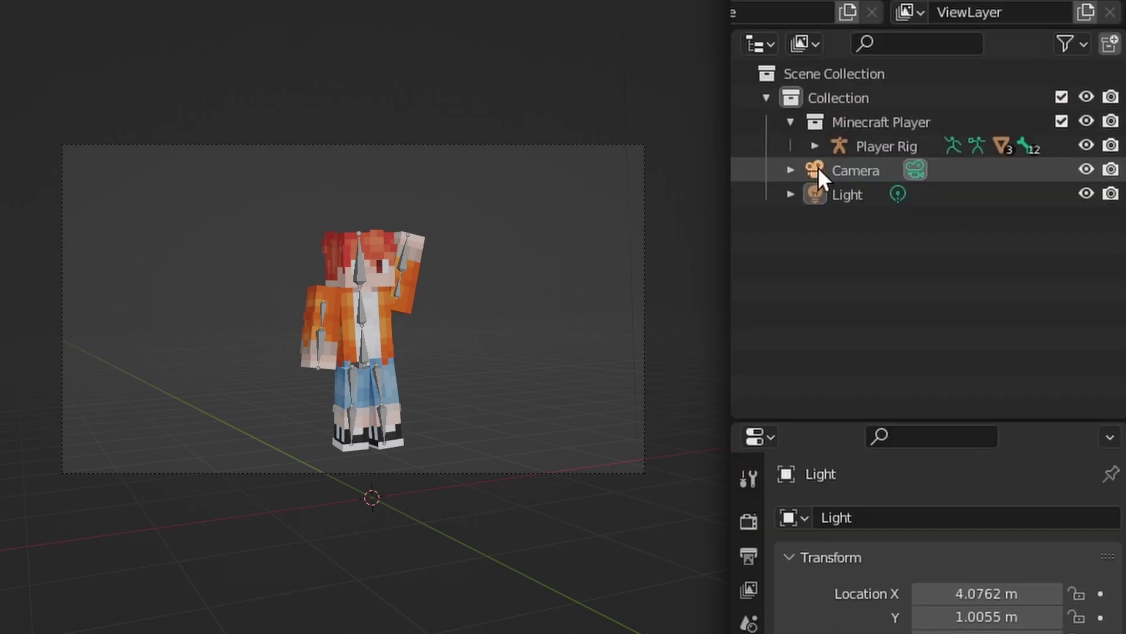
Step: Adjust the camera's height, set Rotation Y to 0° and Location X to -2.5077 m
click(852, 170)
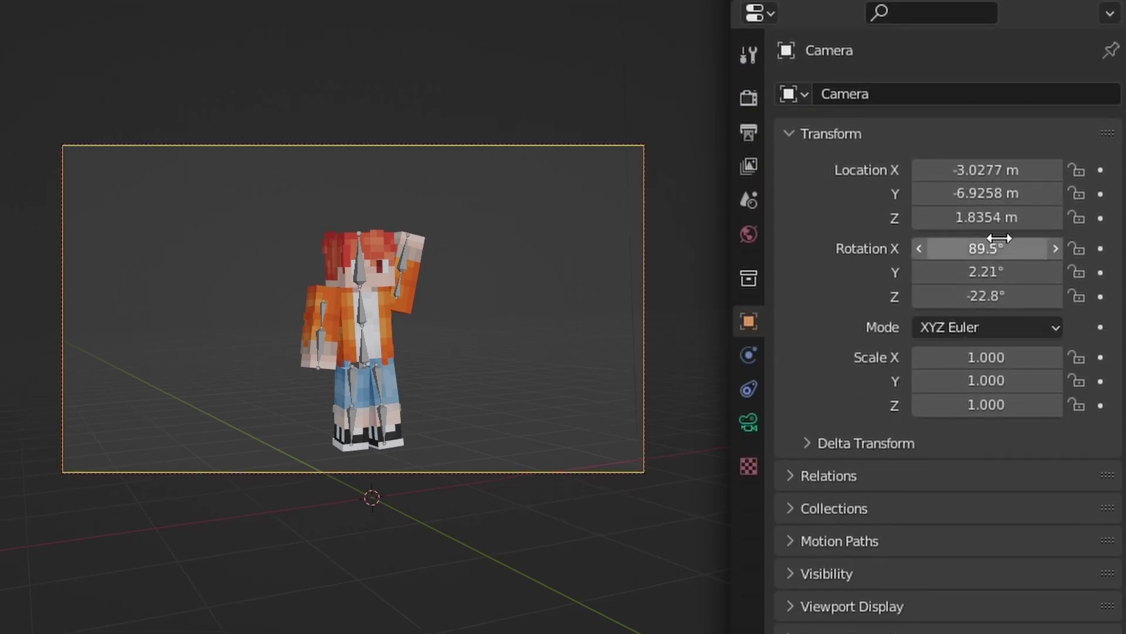
mouse_move(991, 217)
mouse_down()
mouse_move(974, 217)
mouse_move(997, 217)
mouse_up()
drag(991, 170, 1041, 194)
mouse_move(988, 272)
mouse_down()
mouse_move(998, 272)
mouse_move(988, 272)
mouse_up()
click(987, 271)
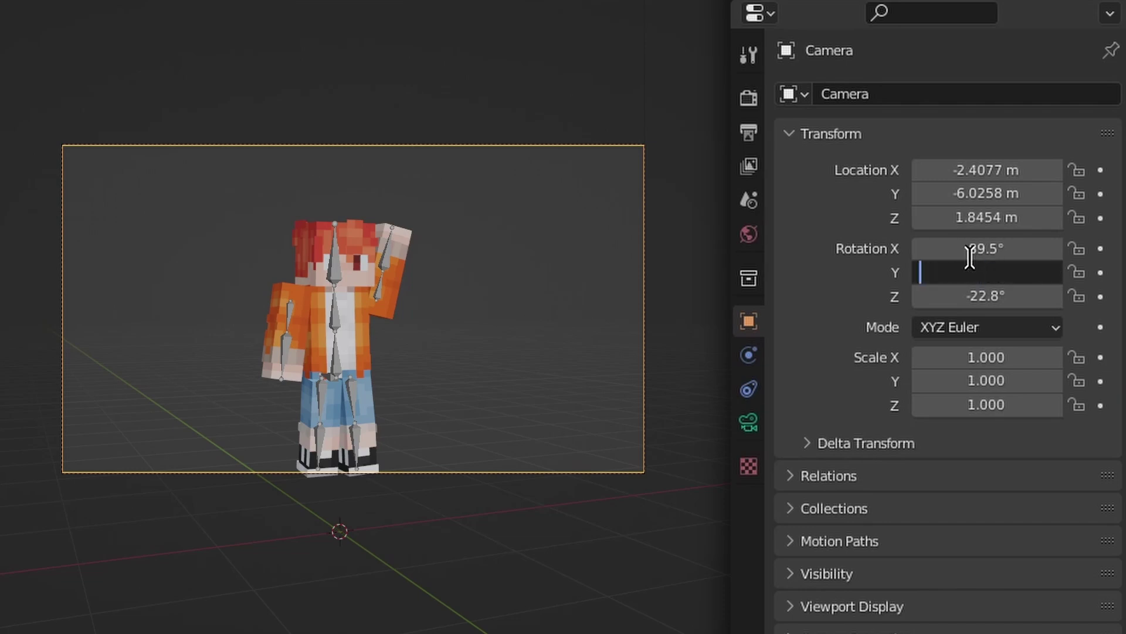
key(Return)
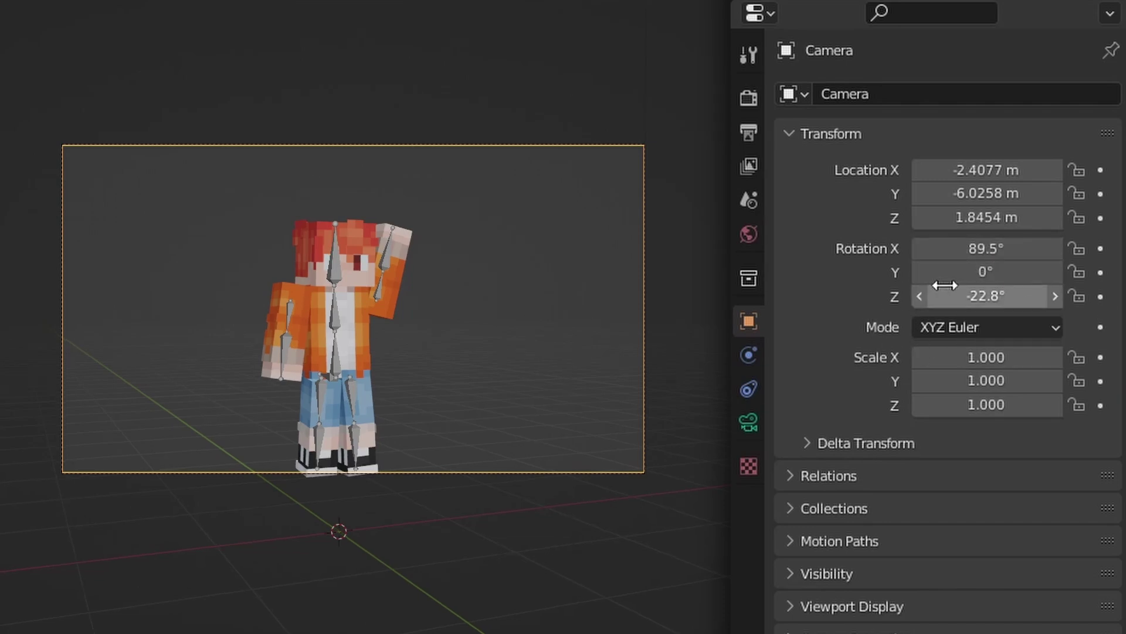
mouse_move(973, 176)
mouse_down()
mouse_move(957, 176)
mouse_move(974, 177)
mouse_up()
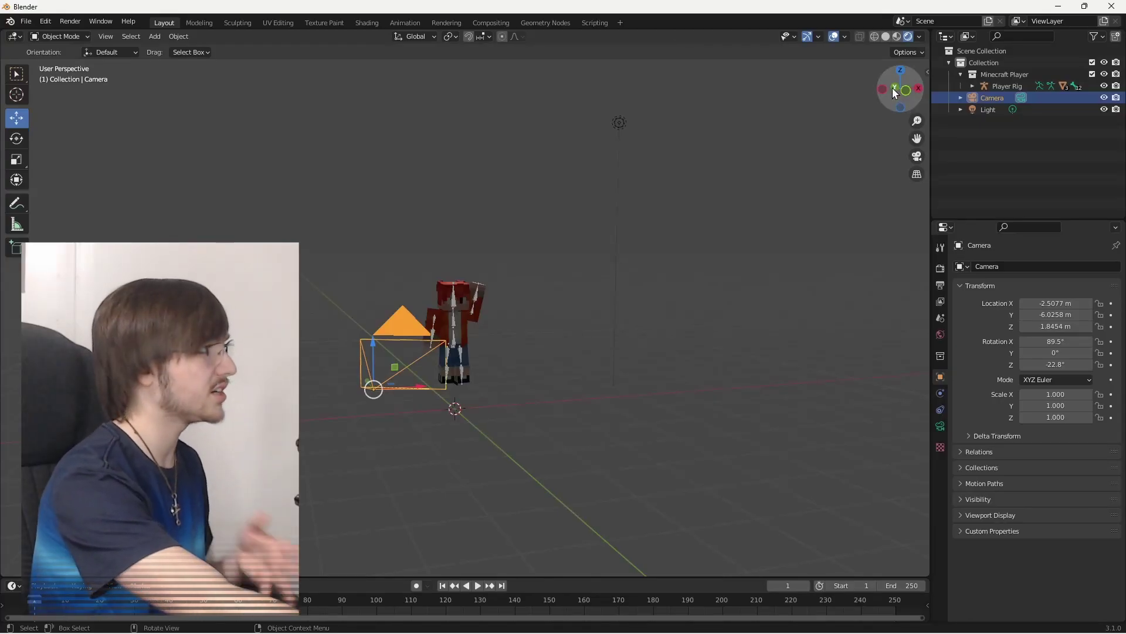
Step: Switch to Material Preview shading, select the light, and move it down and along X
click(898, 37)
drag(669, 148, 594, 96)
middle_drag(594, 97, 752, 115)
drag(774, 62, 769, 188)
drag(780, 234, 674, 276)
middle_drag(715, 275, 749, 328)
Step: Bring the light further down beside the character and lower its Power to 924.1 W
drag(750, 329, 749, 352)
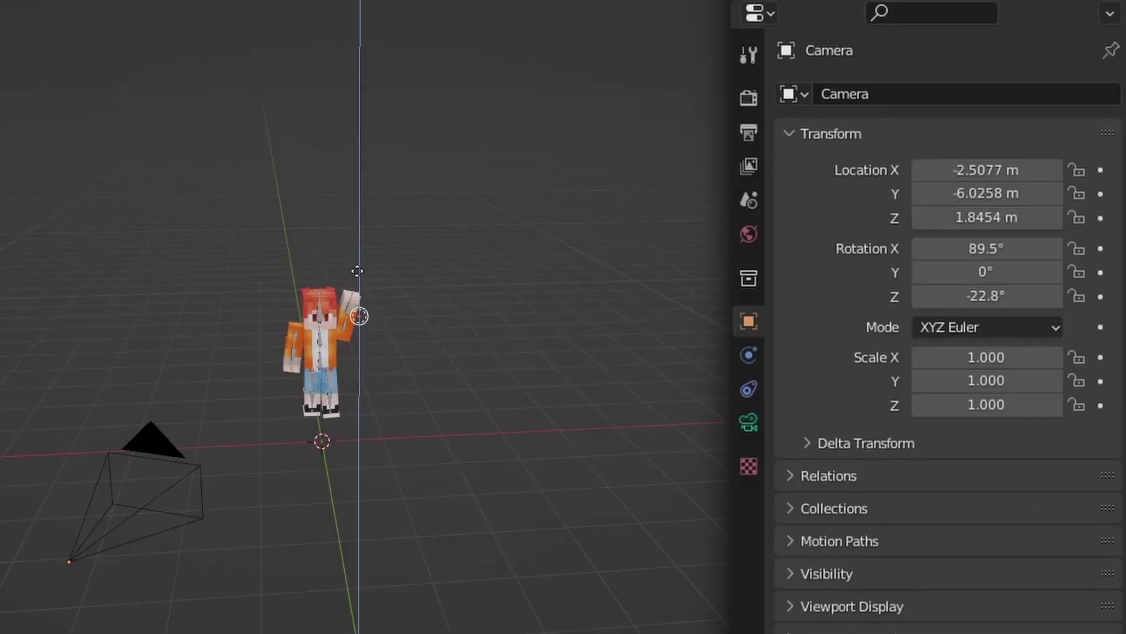
drag(357, 271, 360, 326)
drag(394, 366, 212, 370)
middle_drag(241, 372, 304, 355)
drag(403, 224, 404, 273)
click(403, 331)
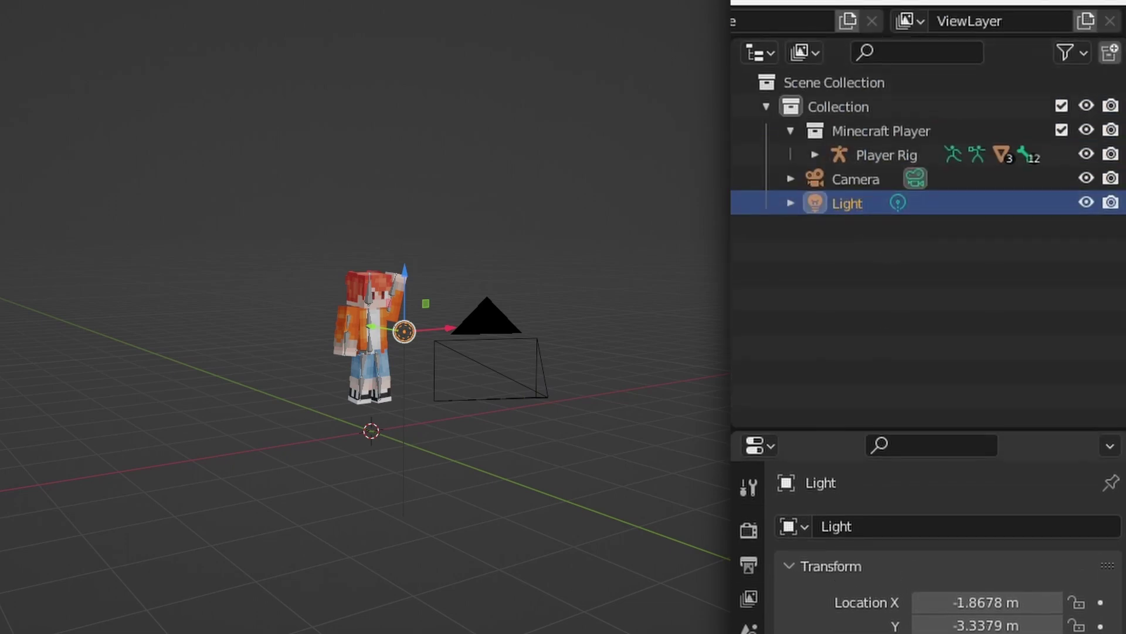
click(744, 493)
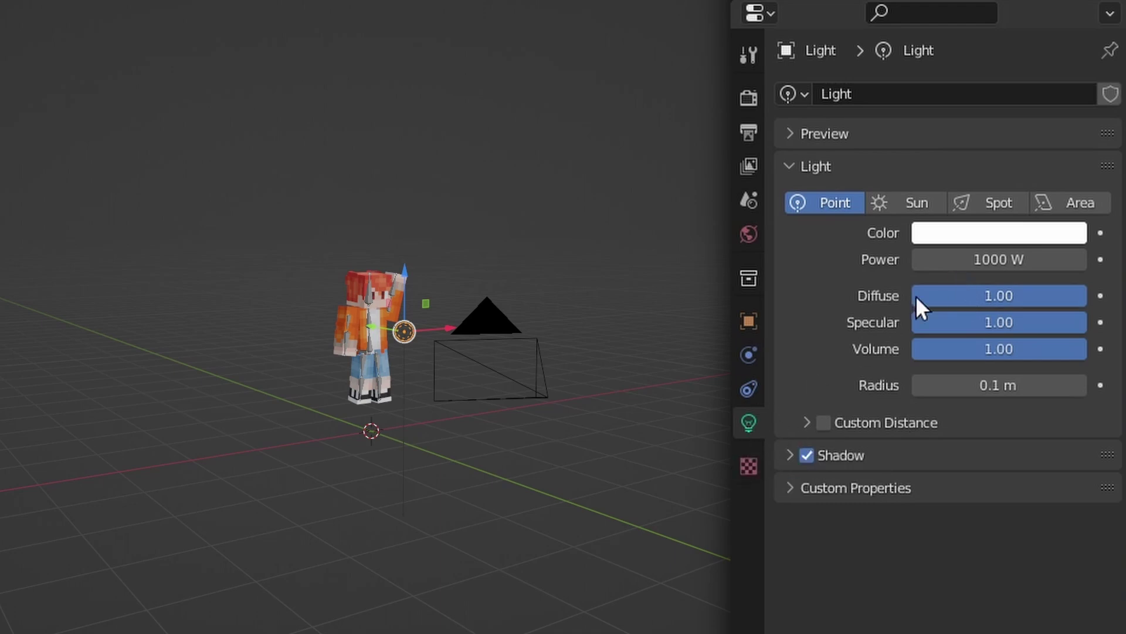
drag(945, 259, 954, 259)
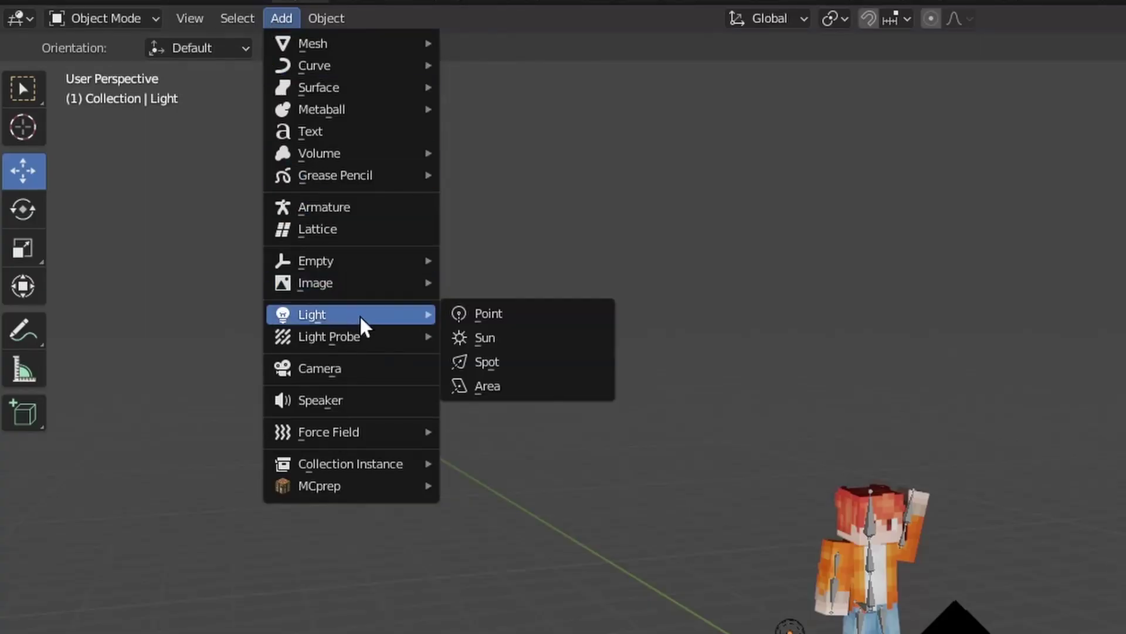
Step: Add a point light, position it near the character, and raise its power
click(472, 314)
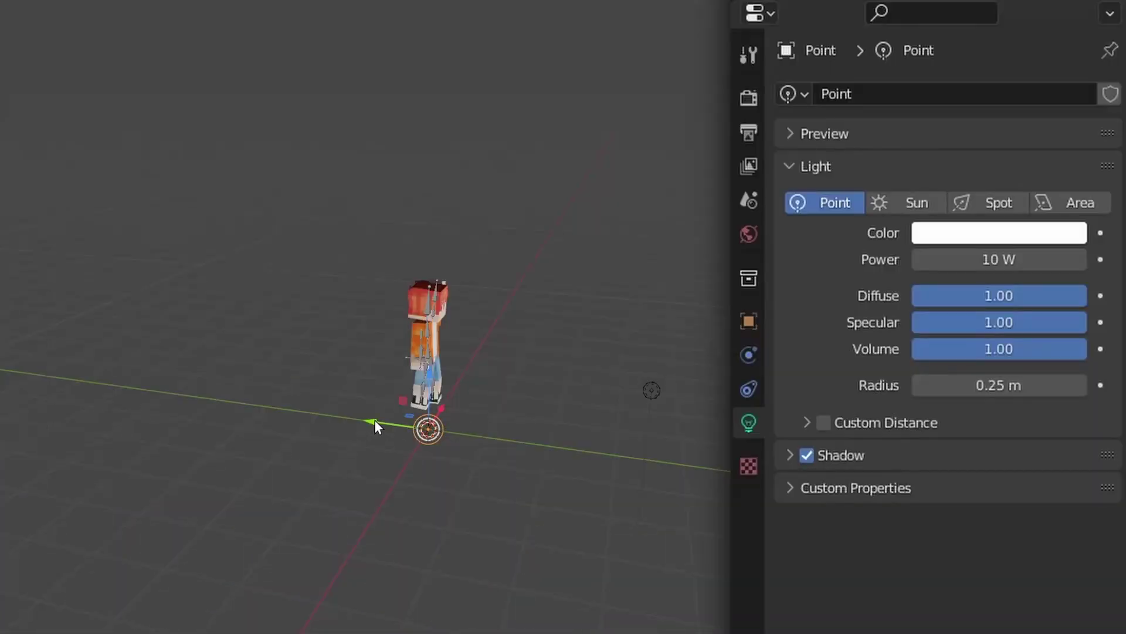
drag(375, 420, 631, 457)
drag(677, 419, 689, 311)
middle_drag(689, 311, 364, 376)
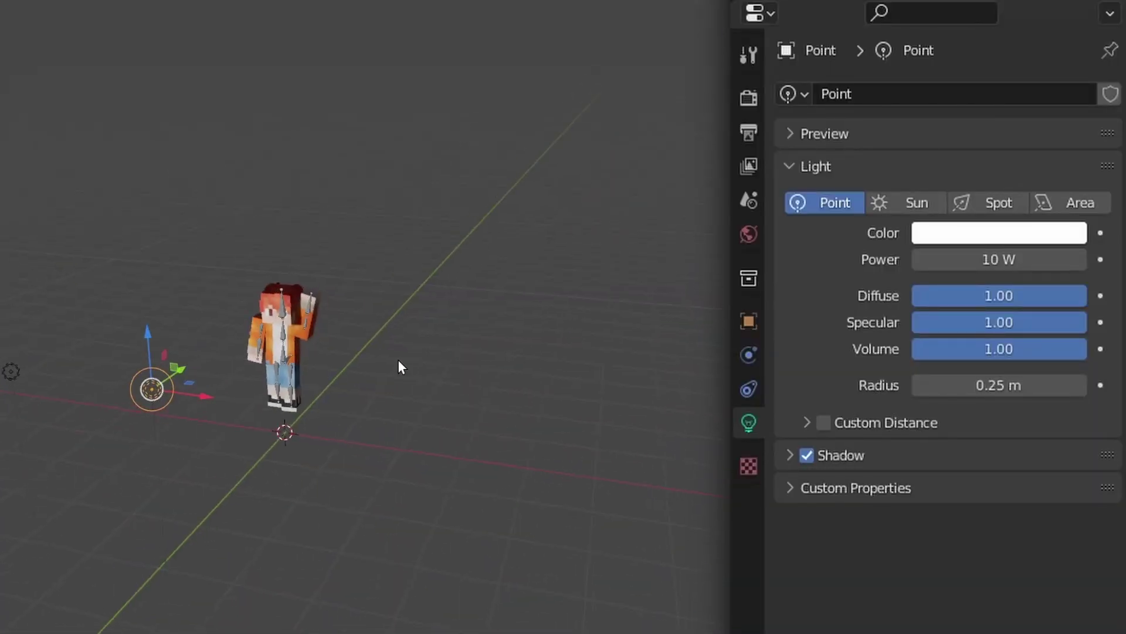
drag(205, 397, 518, 395)
drag(963, 254, 1076, 254)
Step: From the camera view, set the original light's power to 621.8 W
middle_drag(674, 311, 318, 337)
key(KP_0)
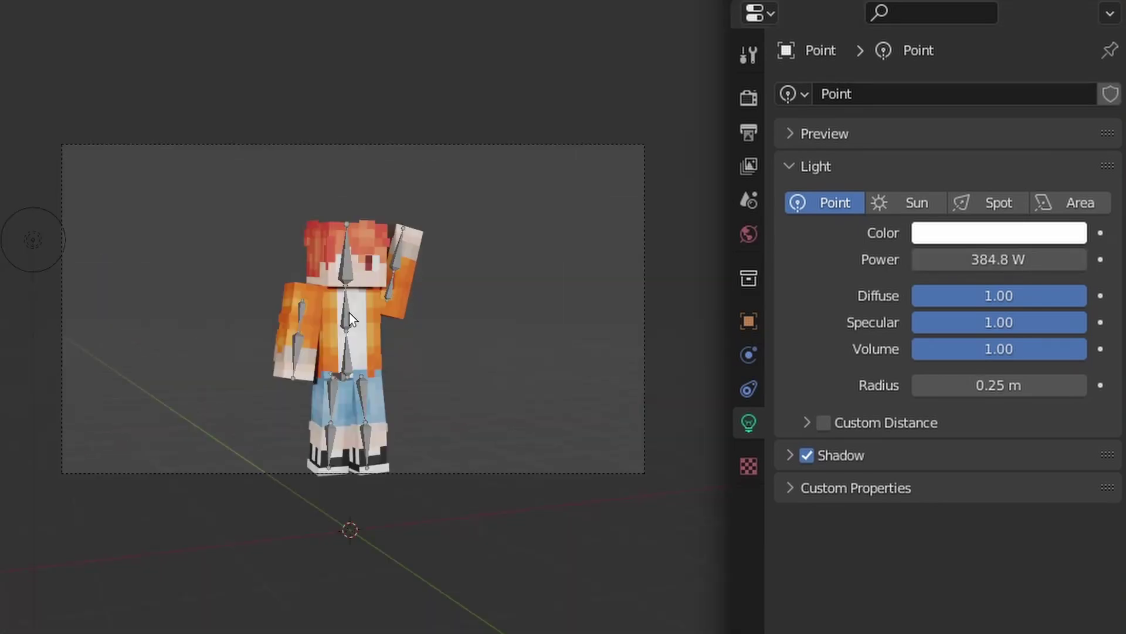
click(32, 243)
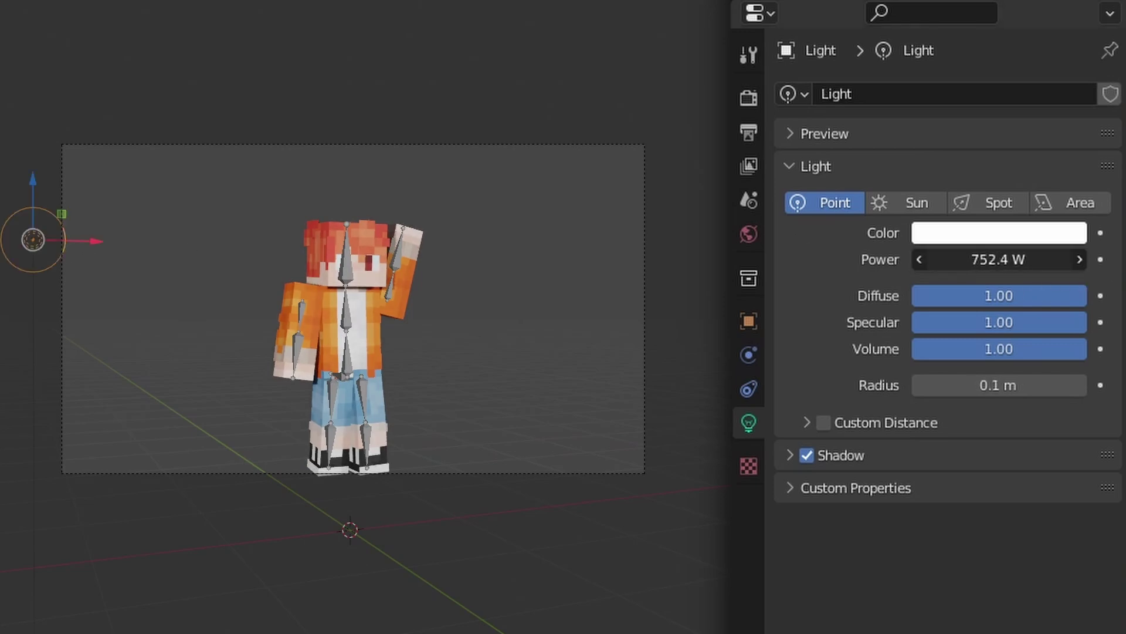
drag(999, 260, 996, 259)
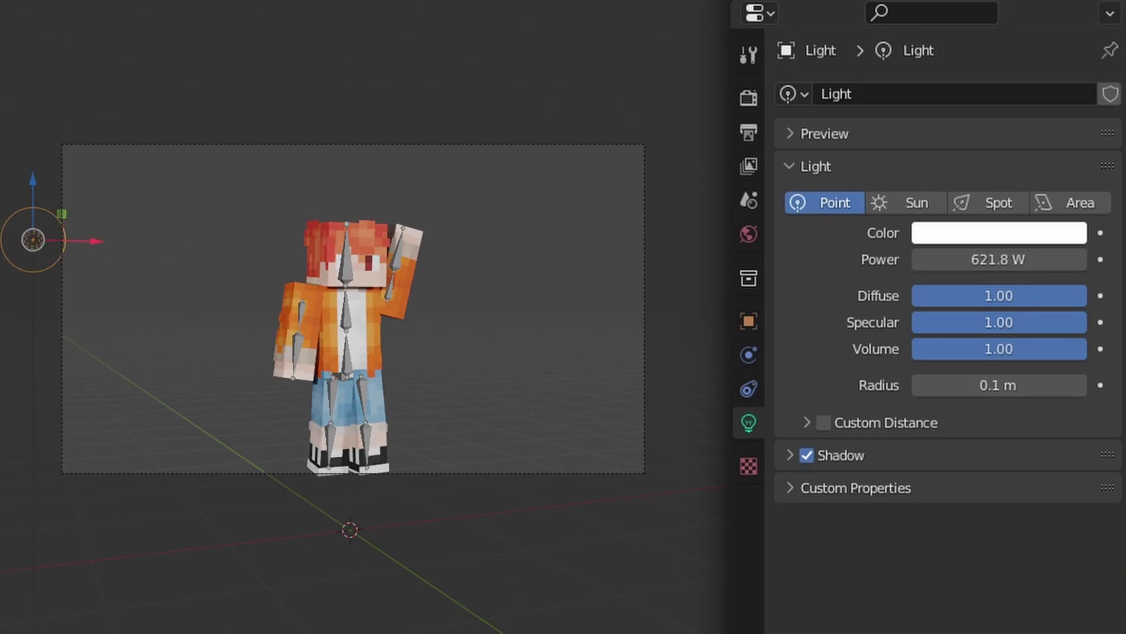
middle_drag(449, 367, 510, 371)
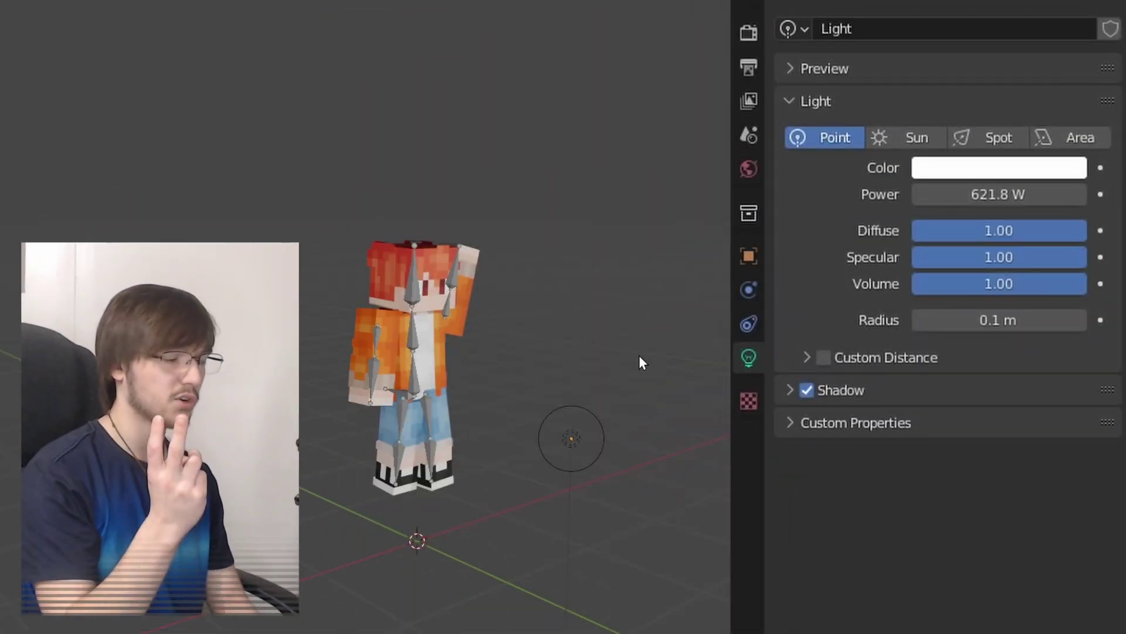
Step: In Render Properties, enable Film > Transparent for a transparent background
click(747, 33)
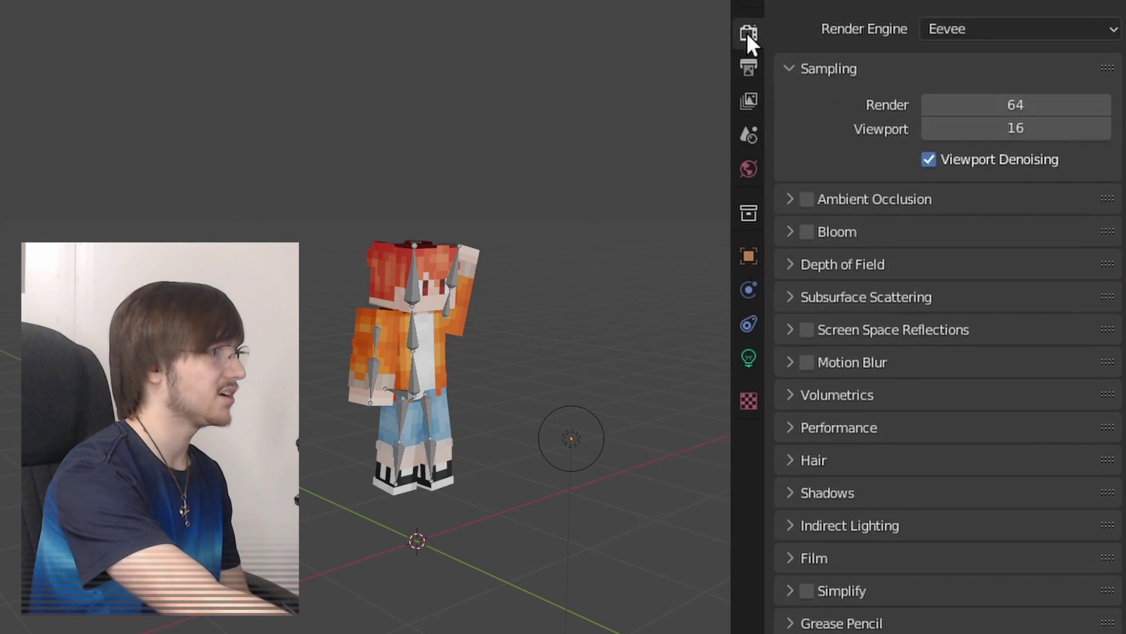
click(793, 558)
scroll(818, 565, down, 2)
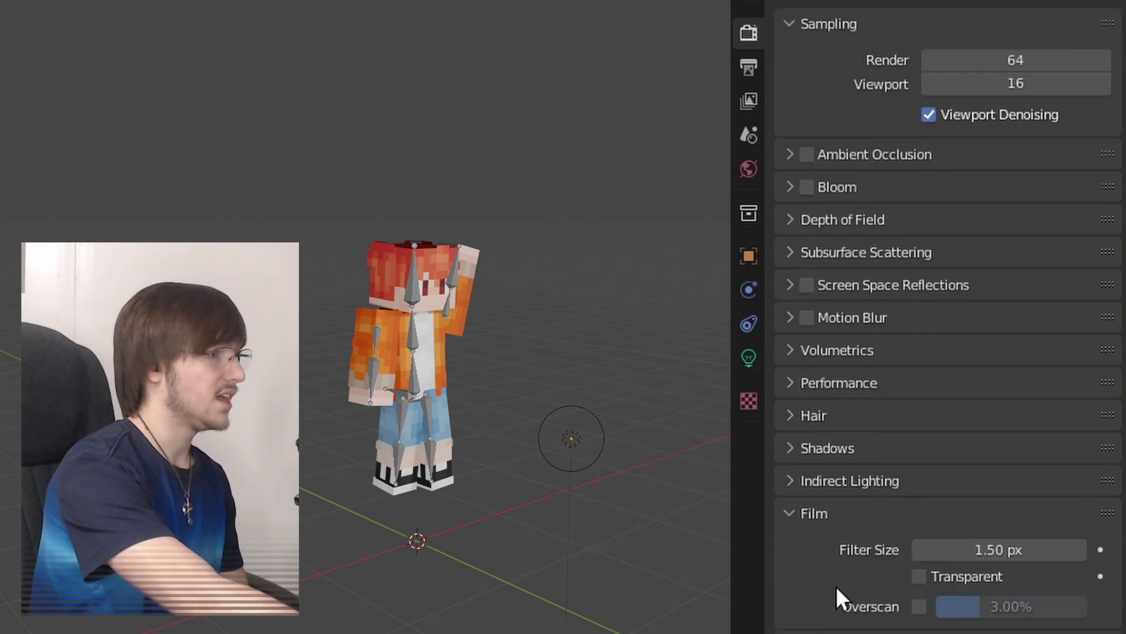
click(918, 576)
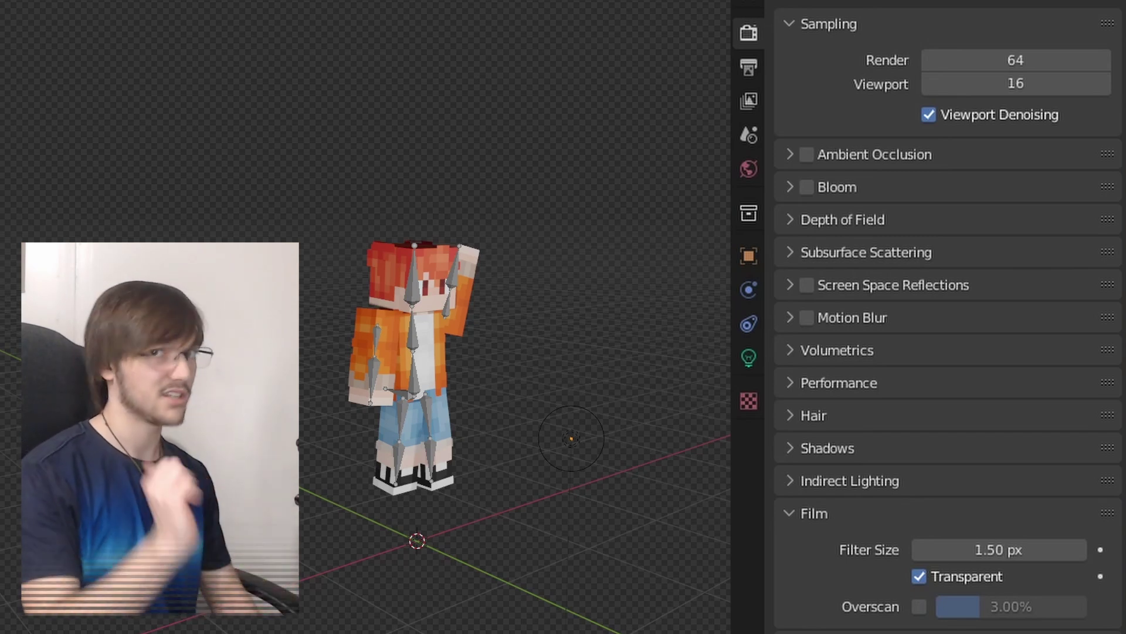
Step: Set the render engine to Cycles
scroll(959, 420, up, 2)
scroll(997, 26, up, 3)
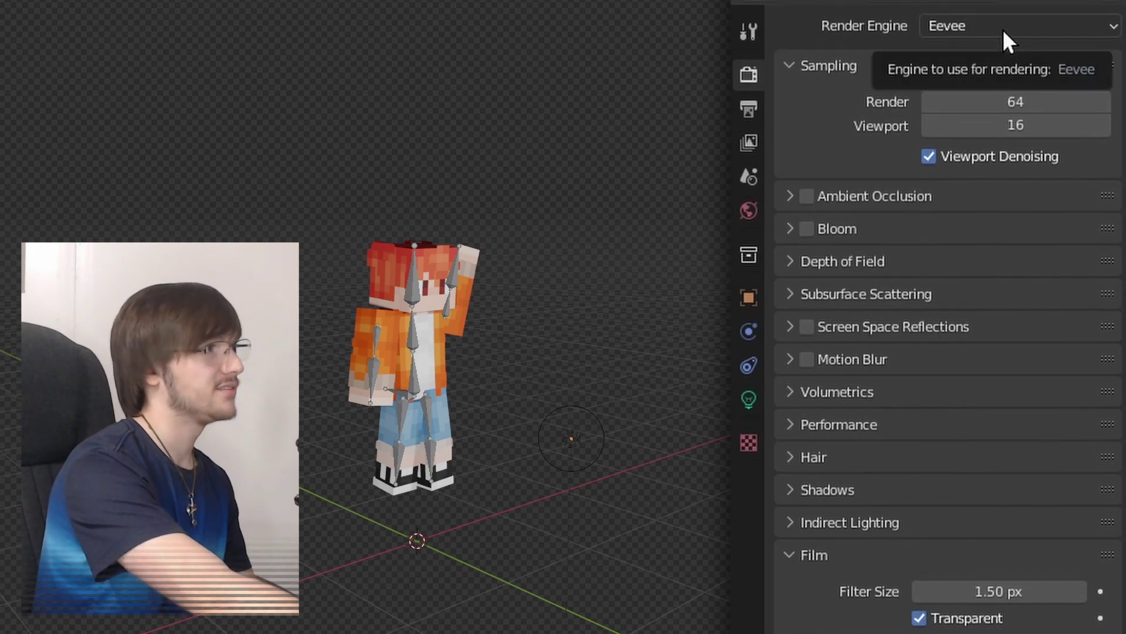
click(1002, 29)
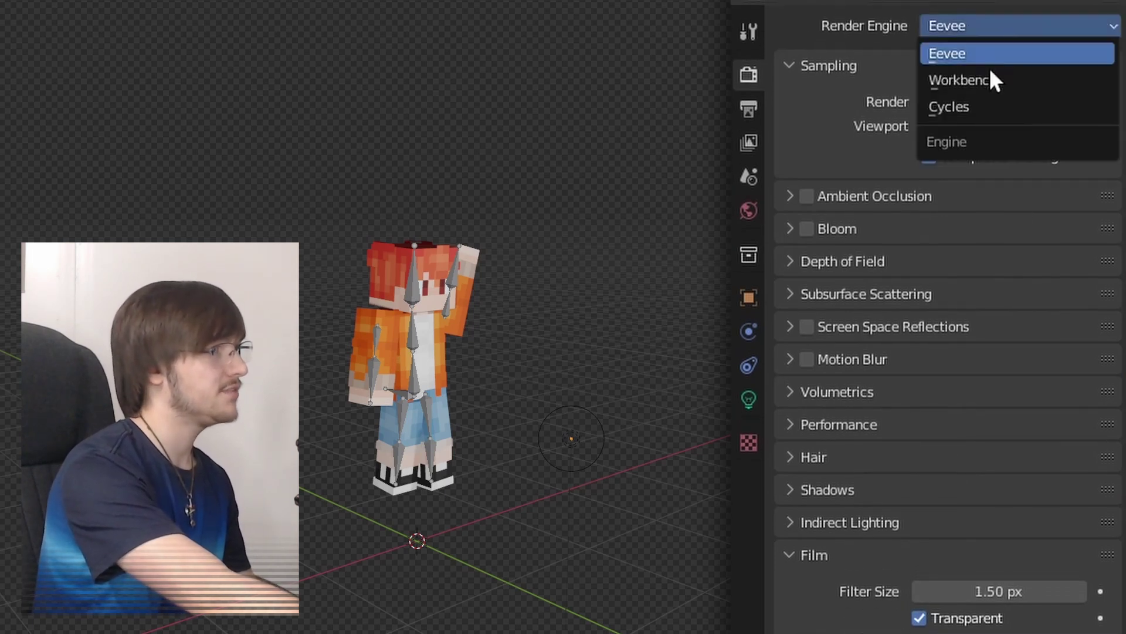
click(985, 108)
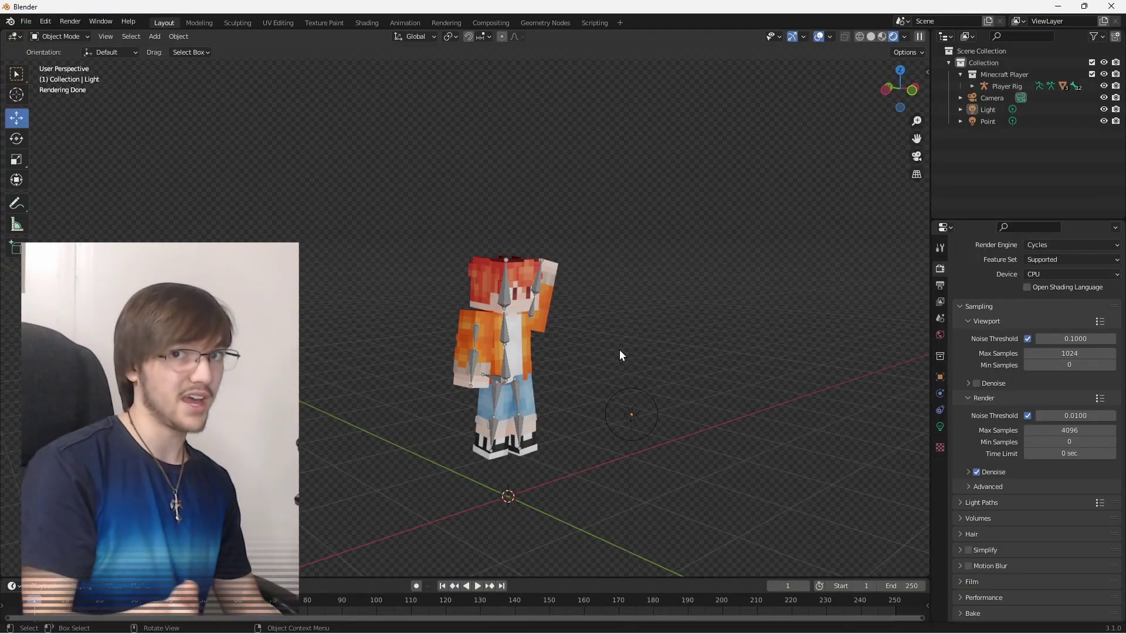
Step: Render the camera view with F12, then zoom and pan to check the character's face
key(F12)
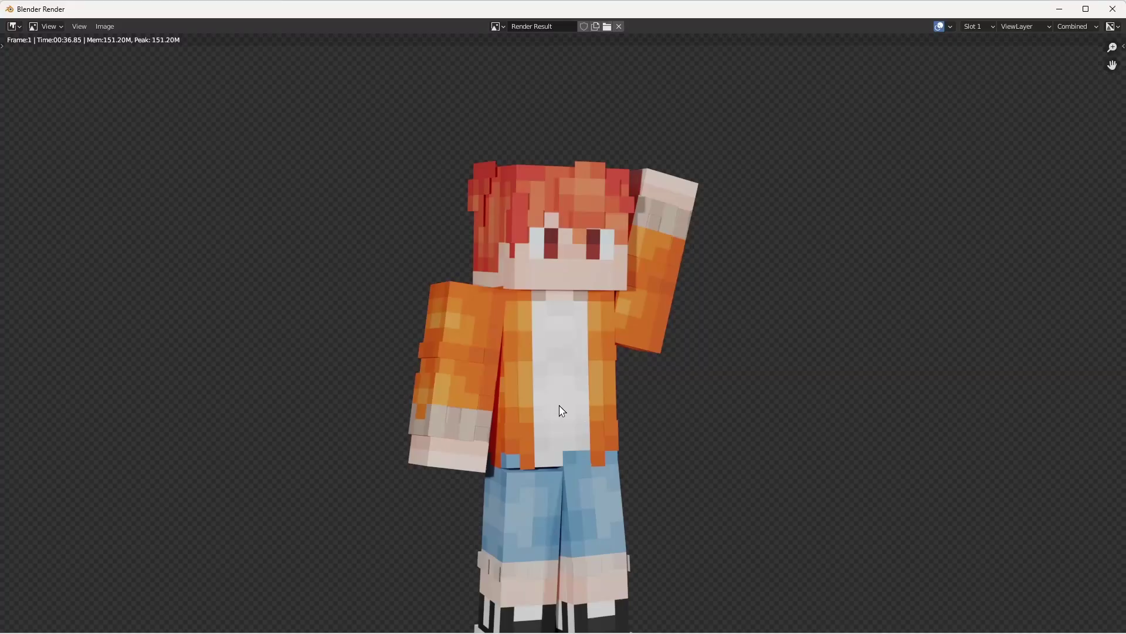
scroll(579, 367, down, 1)
scroll(569, 387, down, 1)
scroll(523, 352, up, 6)
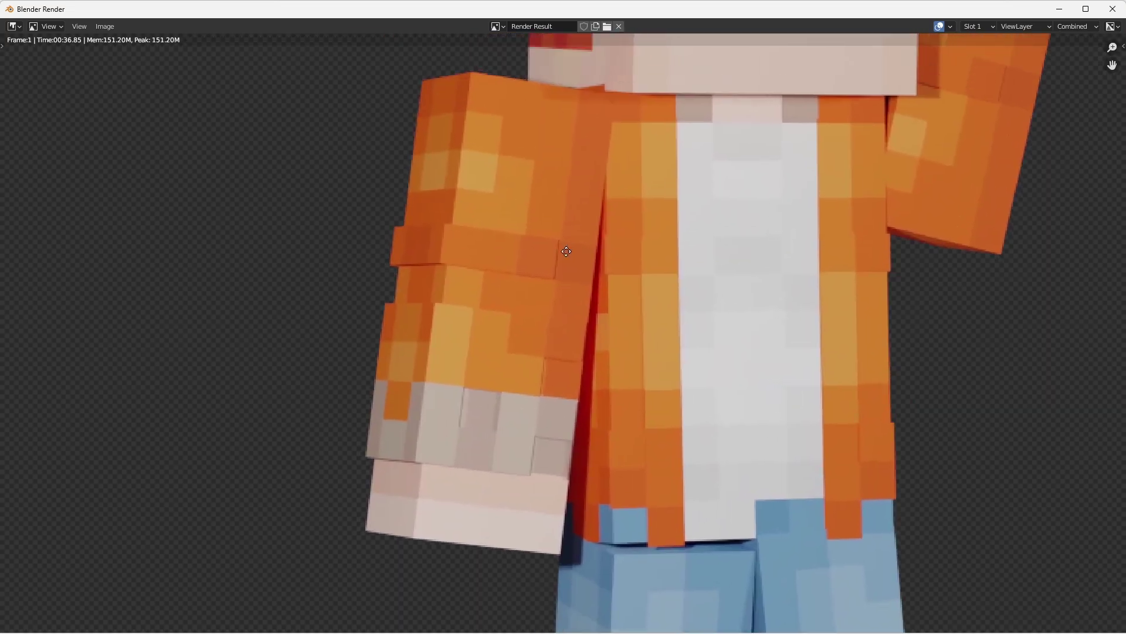
middle_drag(550, 279, 565, 186)
scroll(566, 187, down, 6)
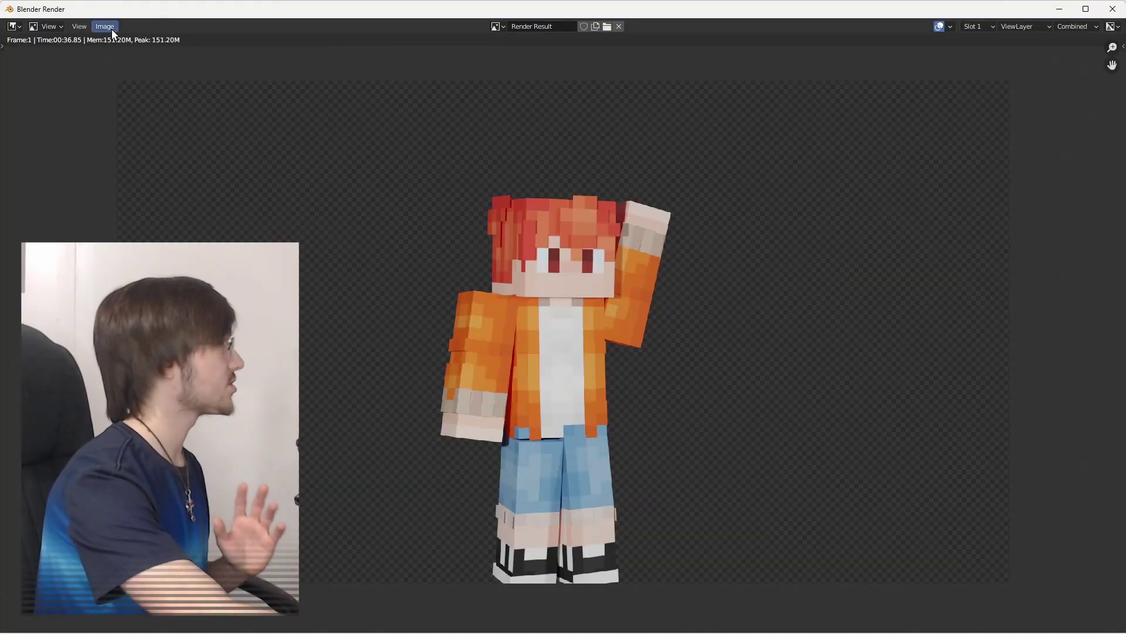
Step: Choose Image > Save As to start saving the render
click(112, 30)
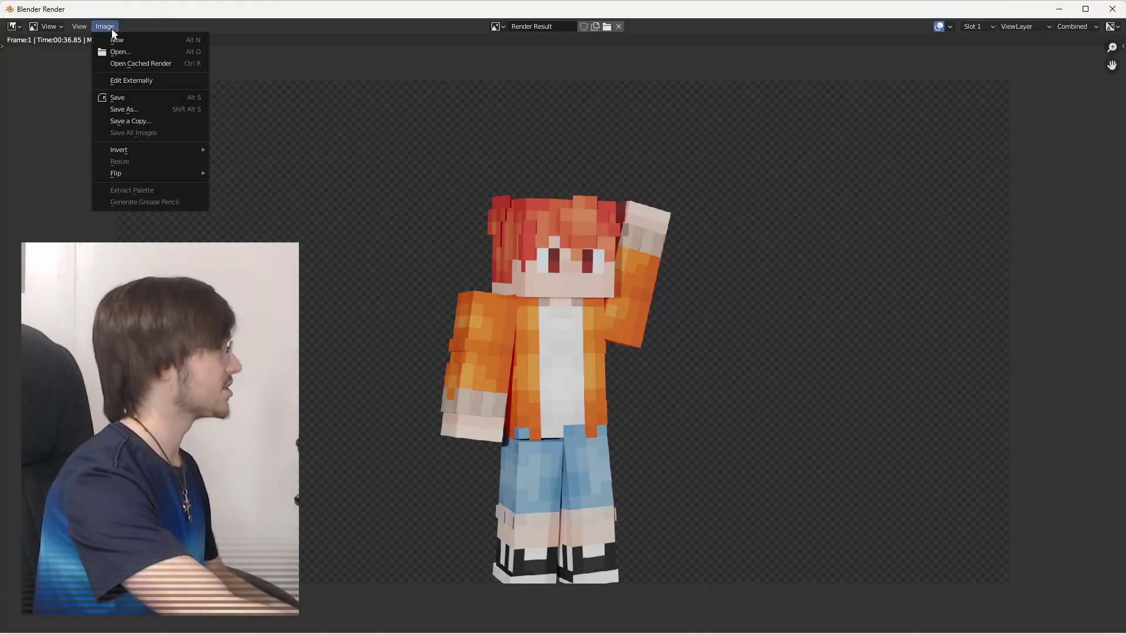
click(135, 98)
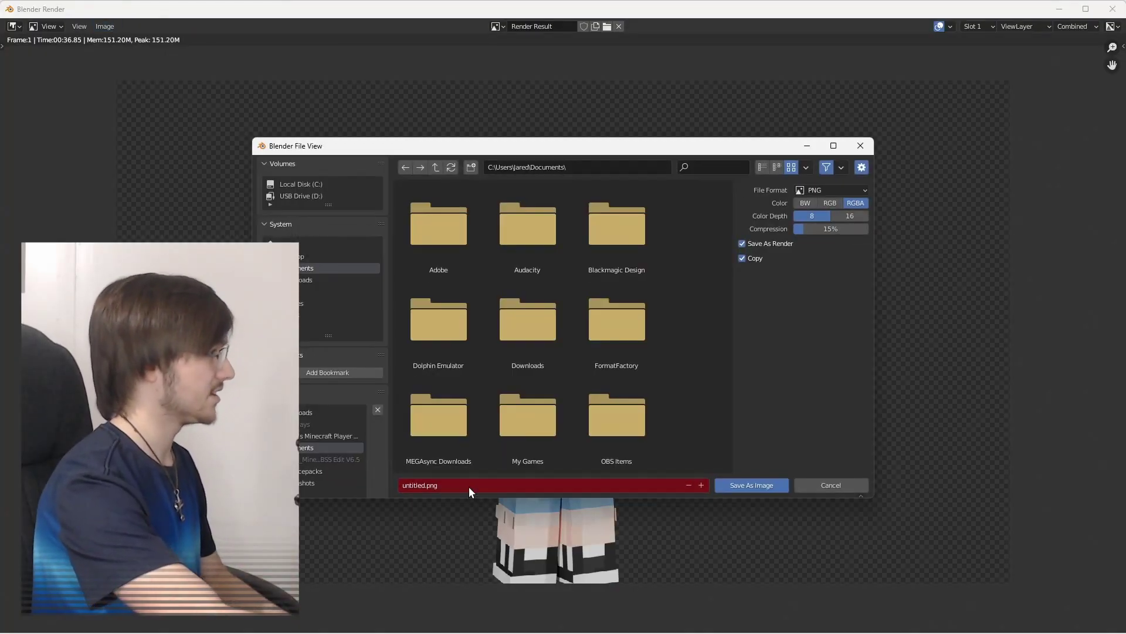